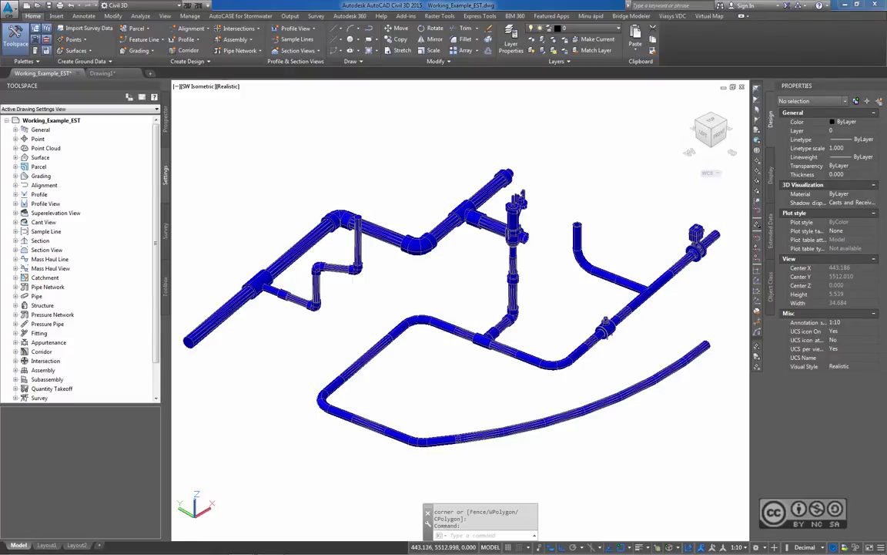
- Examine the elbows, tees and pipe runs across the 3D pressure network
scroll(382, 201, "up", 3)
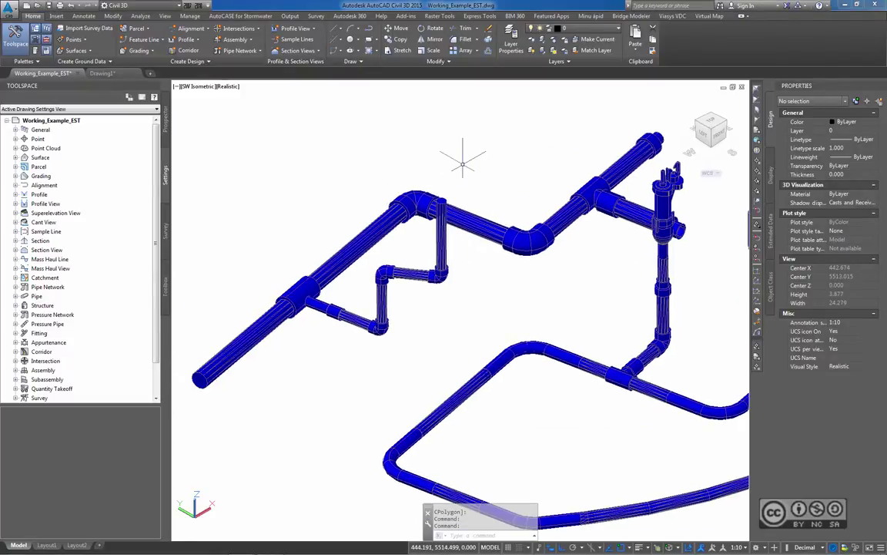
scroll(432, 167, "up", 3)
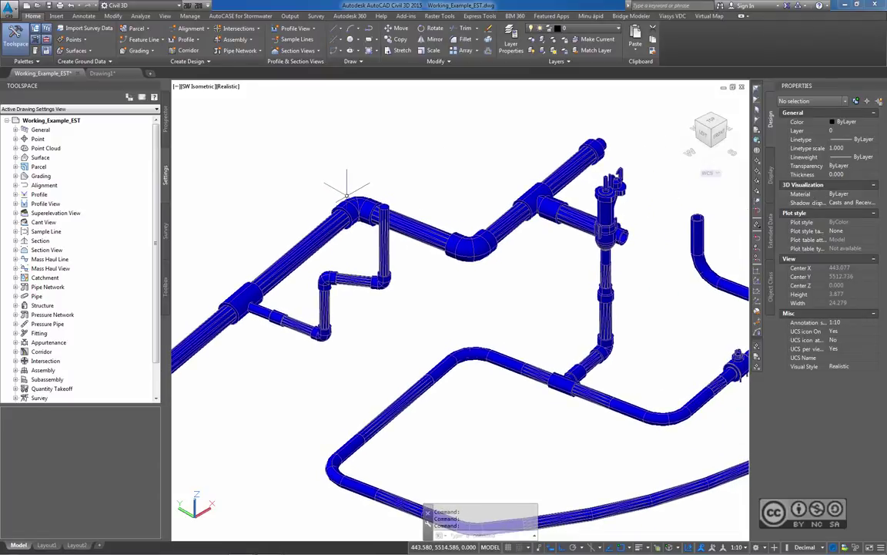
scroll(338, 183, "up", 2)
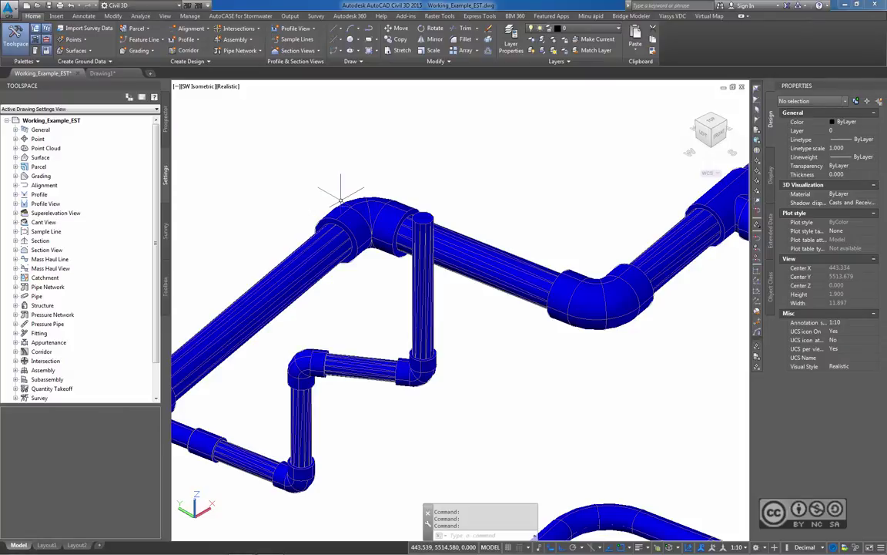
middle_click_drag(527, 436, 428, 240)
key("Escape")
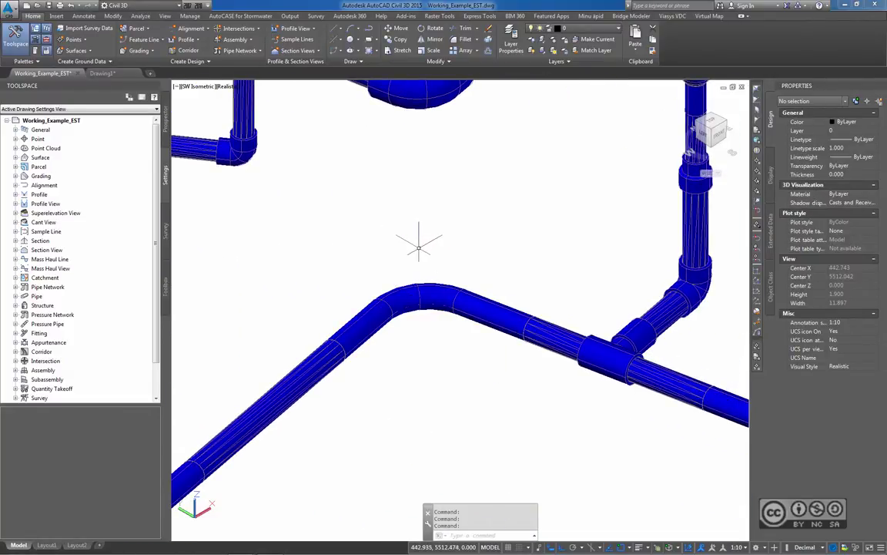
scroll(428, 240, "down", 6)
scroll(427, 261, "up", 3)
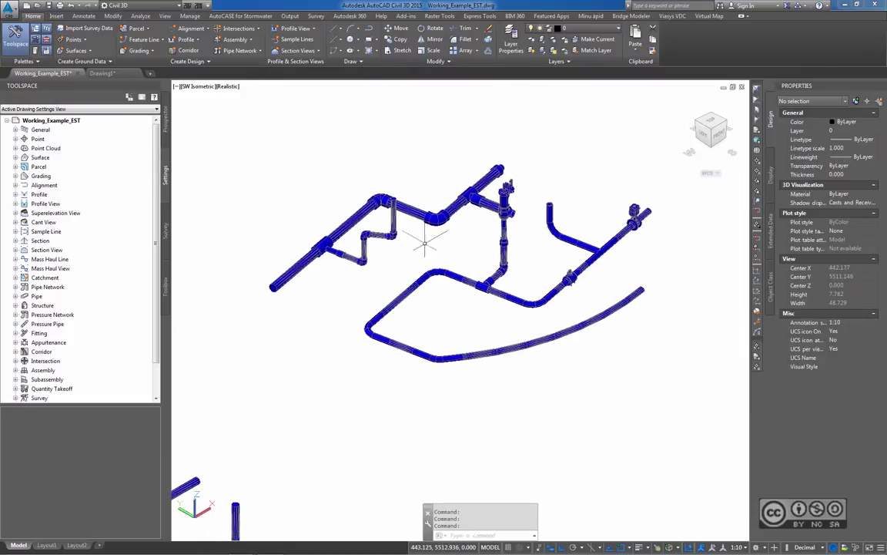
middle_click_drag(410, 242, 407, 272)
key("Escape")
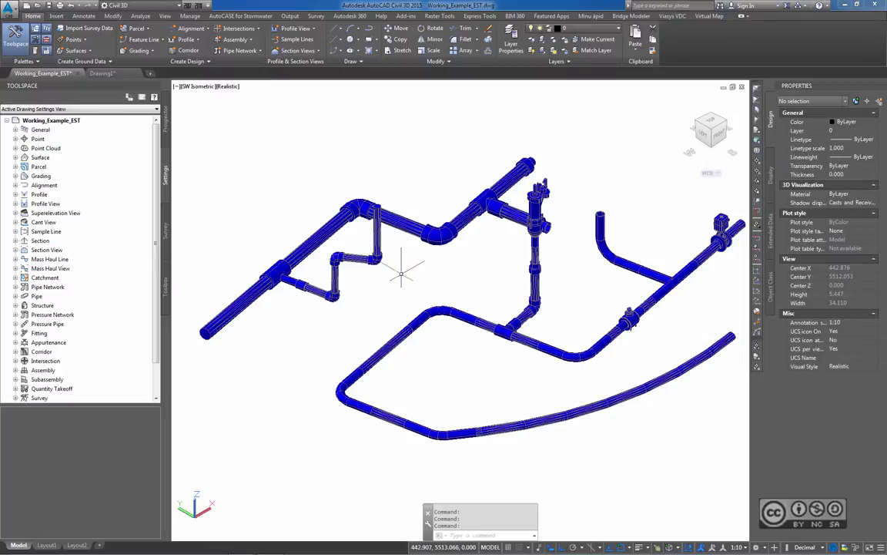
scroll(416, 277, "up", 3)
scroll(513, 308, "down", 3)
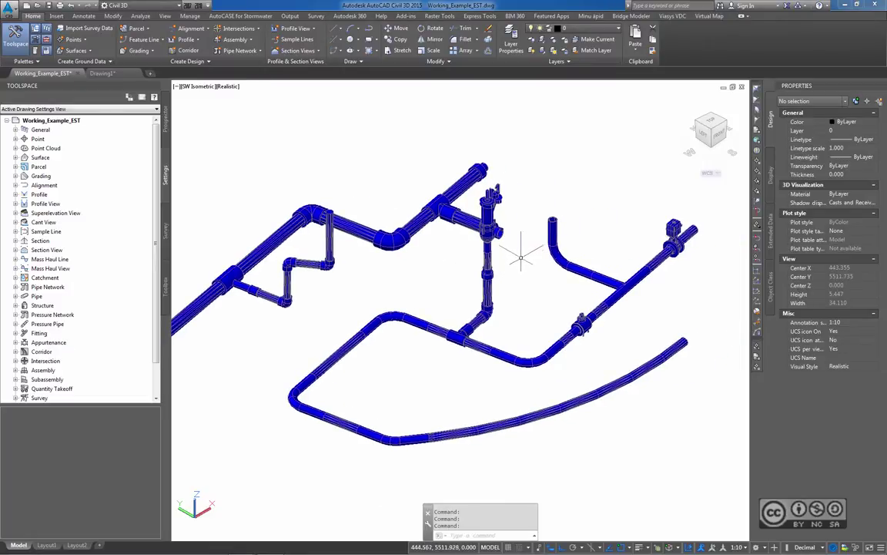
- Examine the valves on the branch pipe, including a close look at the flanged valve near its open end
scroll(462, 202, "up", 3)
middle_click_drag(463, 196, 378, 216, "shift")
middle_click_drag(585, 410, 473, 379)
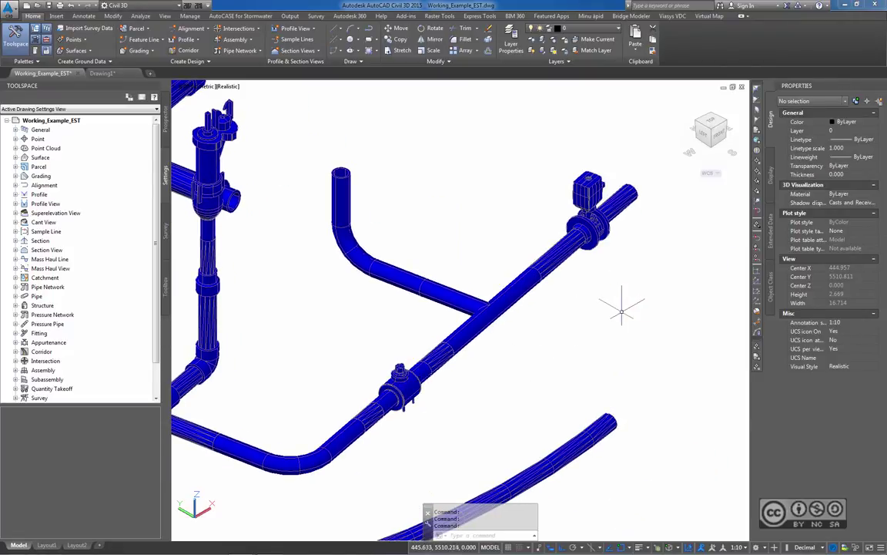
middle_click_drag(561, 283, 494, 305)
scroll(594, 240, "up", 8)
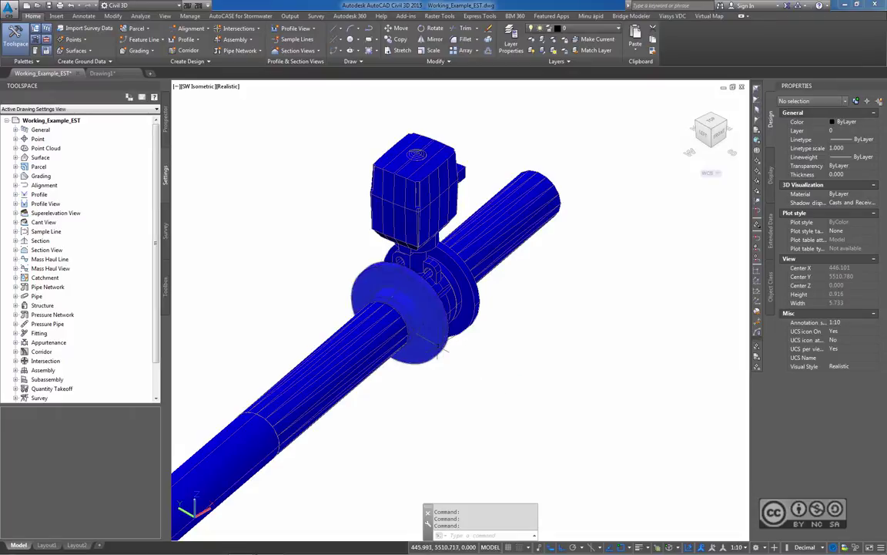
mouse_move(438, 350)
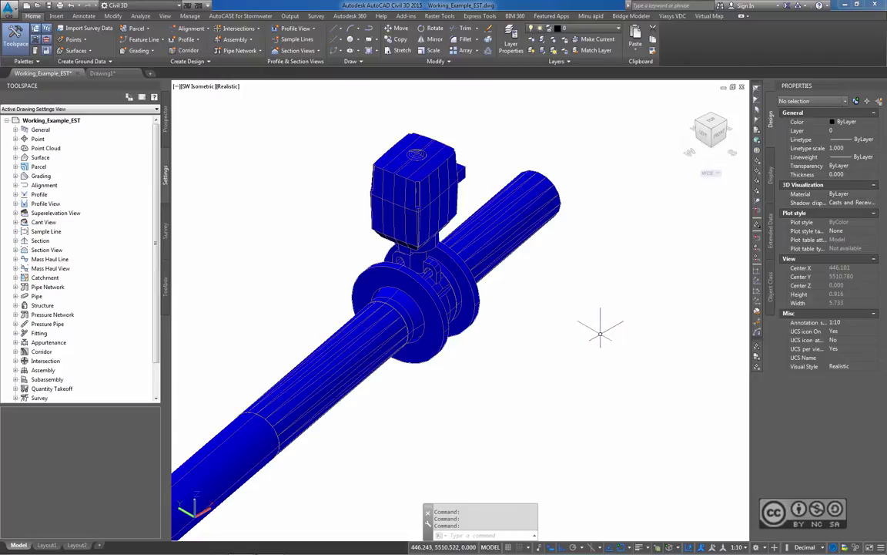
scroll(532, 312, "up", 1)
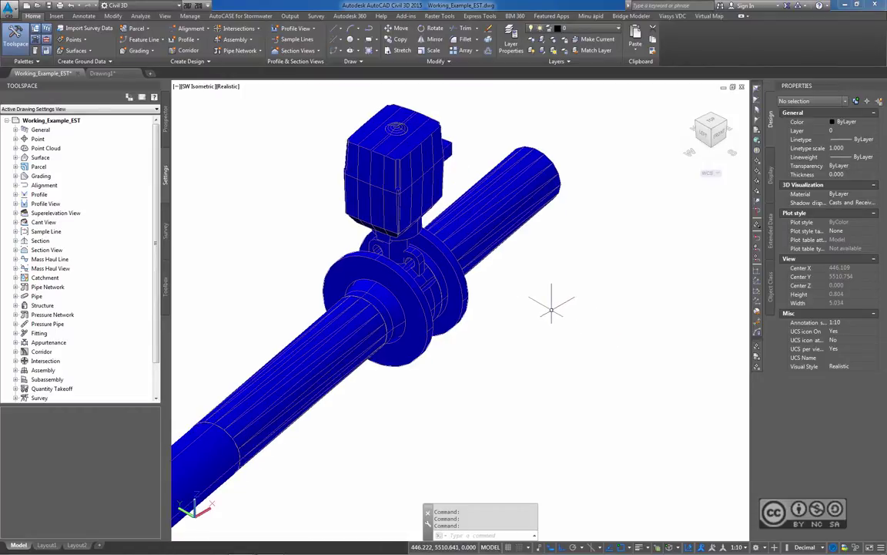
scroll(469, 367, "down", 8)
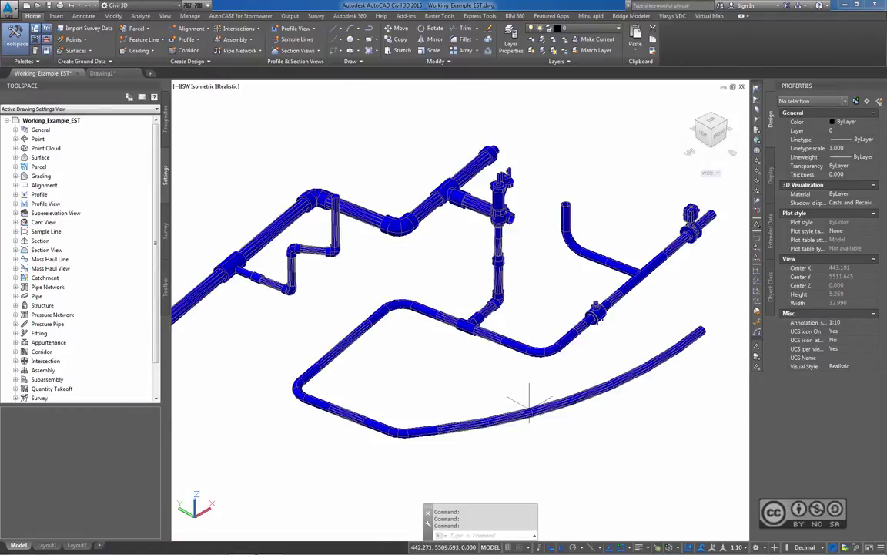
mouse_move(532, 410)
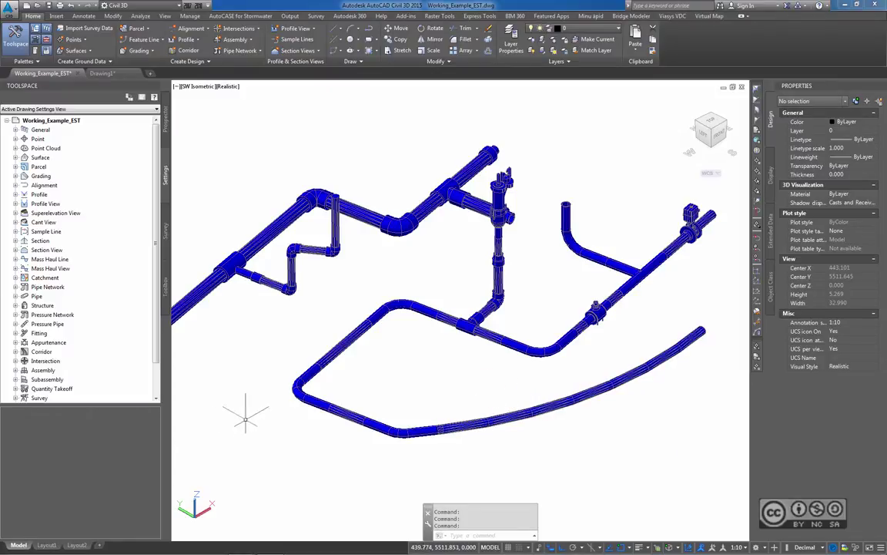
- Inspect the two parallel pipes carrying pipe wall labels, away from the main network
type("p")
key("Return")
left_click_drag(246, 409, 362, 367)
key("Escape")
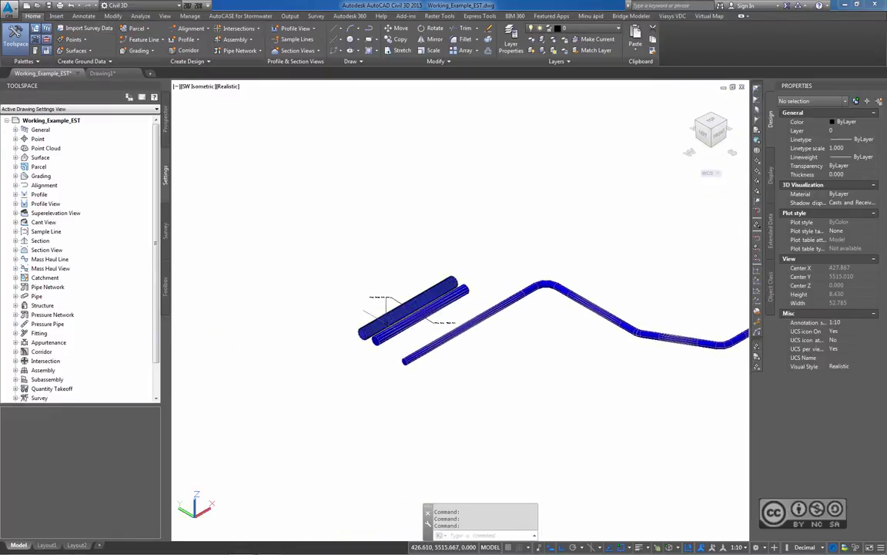
scroll(462, 370, "up", 5)
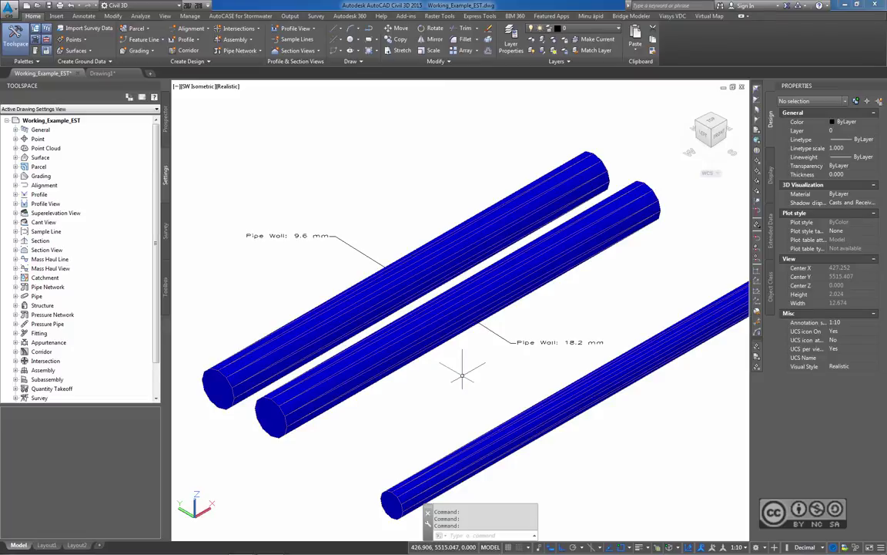
scroll(463, 375, "up", 2)
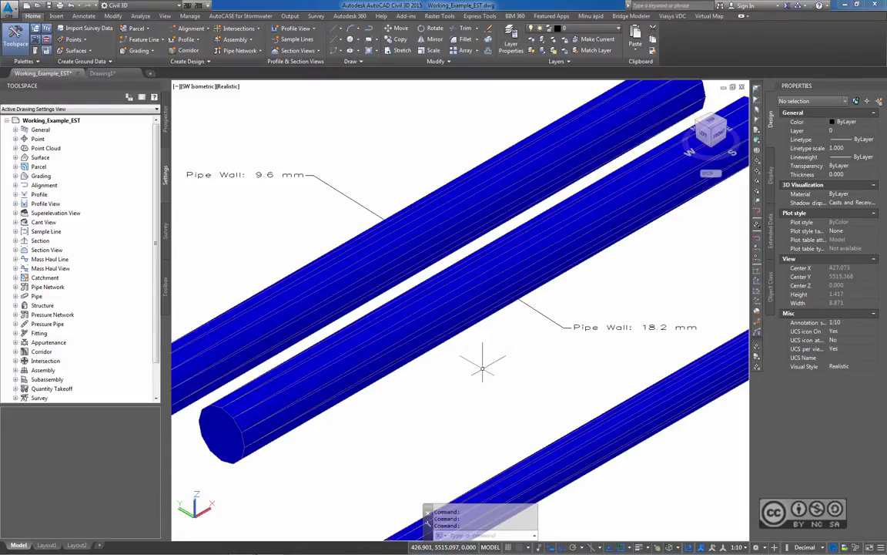
middle_click_drag(519, 362, 500, 347, "shift")
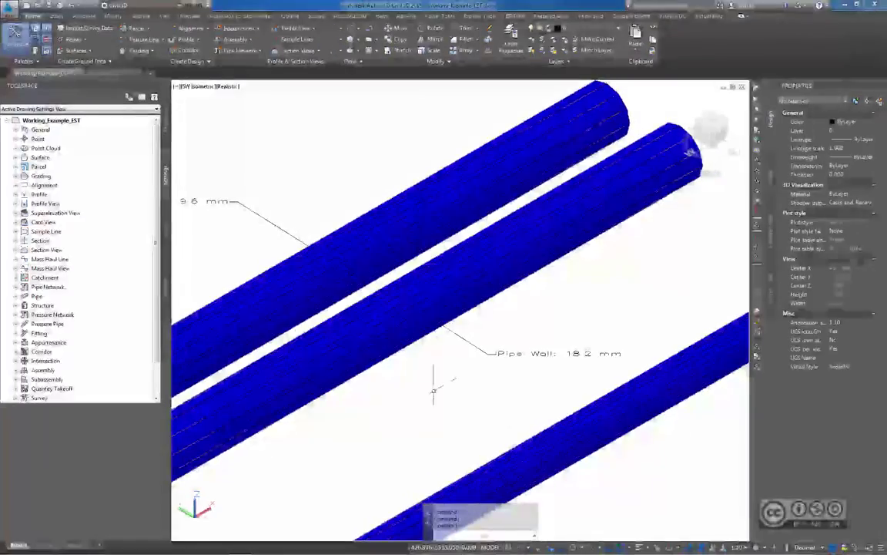
scroll(575, 293, "down", 2)
scroll(539, 254, "up", 2)
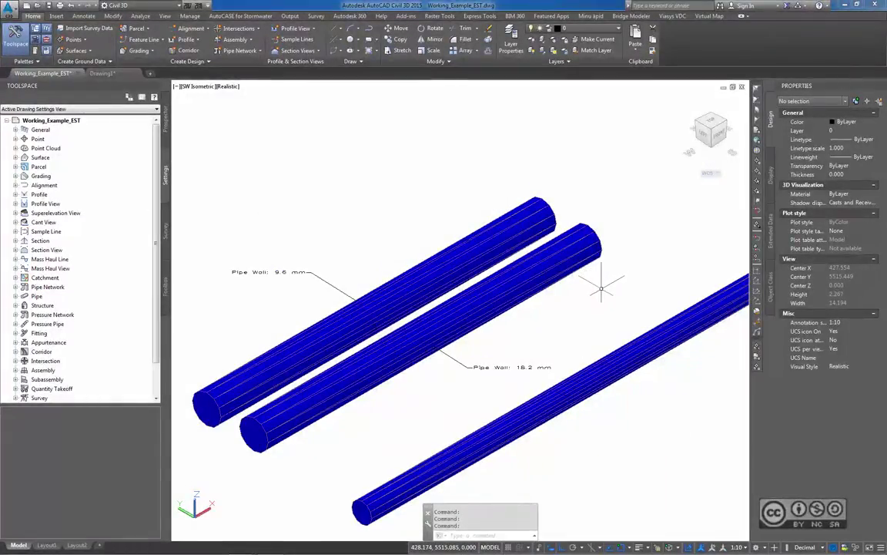
scroll(540, 254, "down", 2)
scroll(531, 259, "up", 2)
scroll(476, 278, "up", 1)
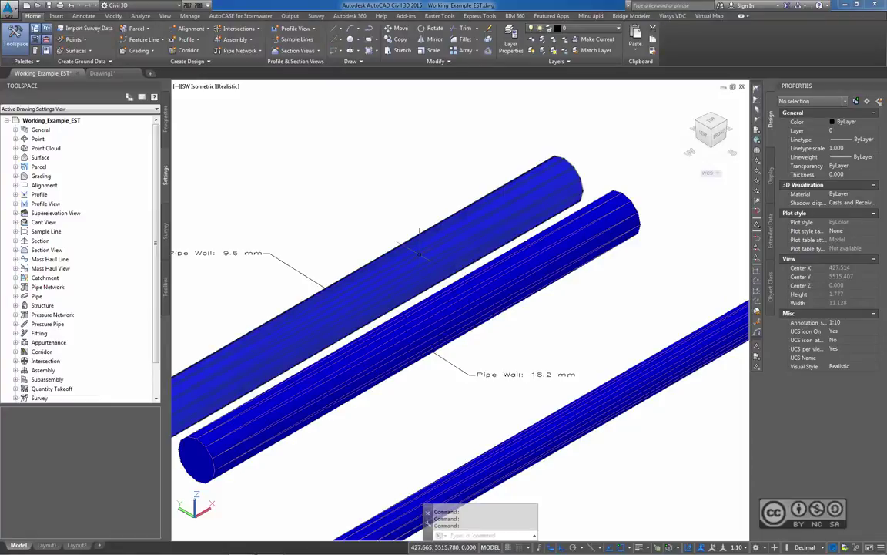
- Review the part data of the pipe labelled "Pipe Wall: 9.6 mm" in its pressure pipe properties, and close them without changes
left_click(443, 262)
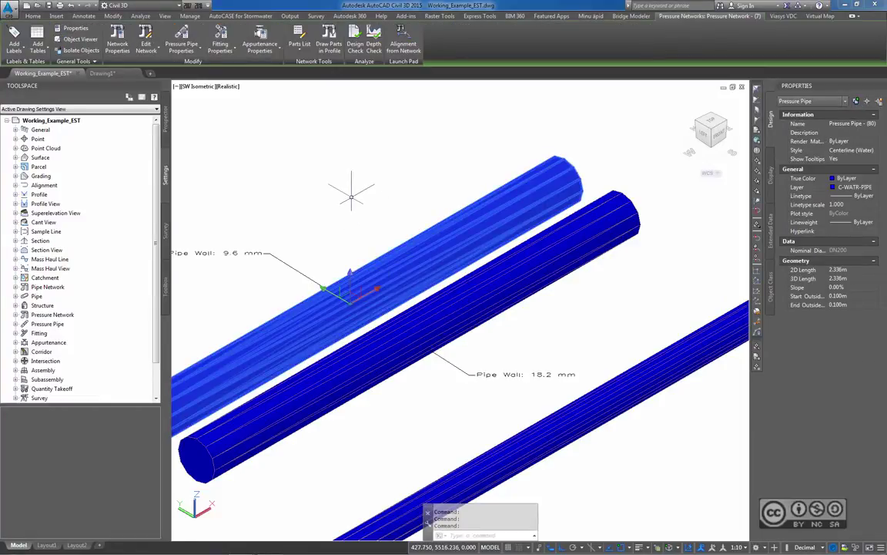
left_click(182, 35)
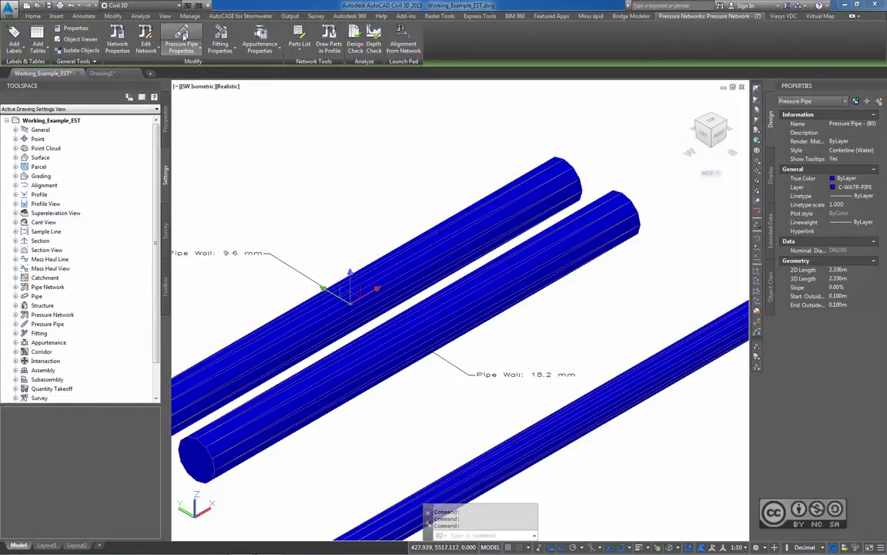
scroll(570, 272, "down", 1)
scroll(570, 272, "down", 4)
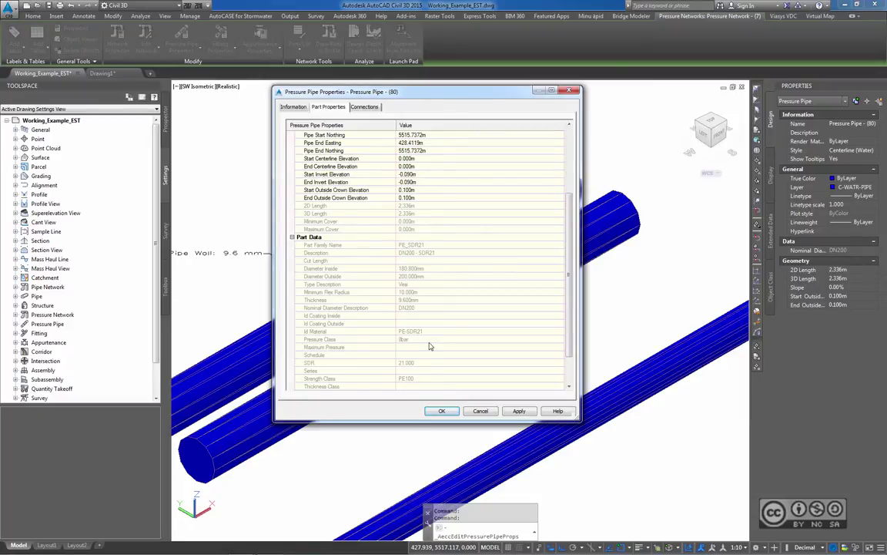
left_click(481, 410)
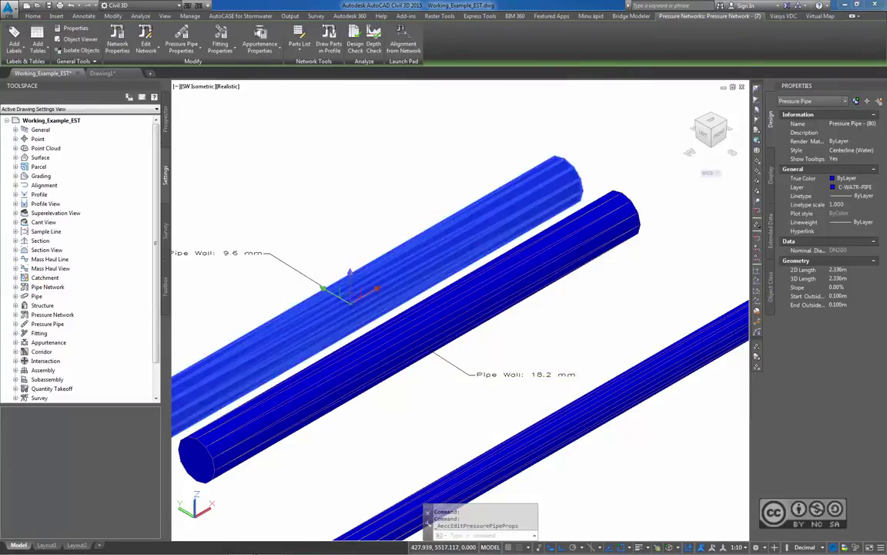
key("Escape")
scroll(387, 254, "up", 2)
left_click(387, 266)
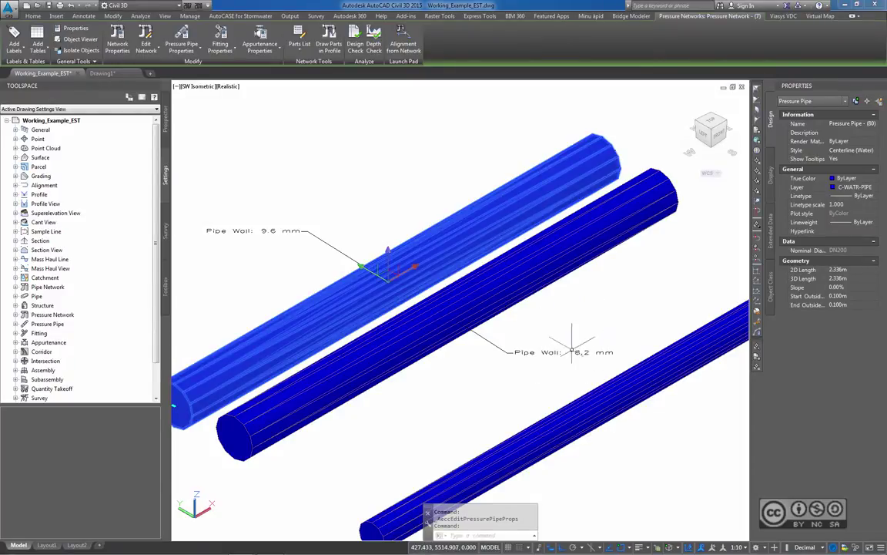
- Review the part data of the 90-degree elbow in the middle of the main pipe run, and close its fitting properties without changes
scroll(508, 312, "down", 3)
middle_click_drag(575, 326, 353, 289)
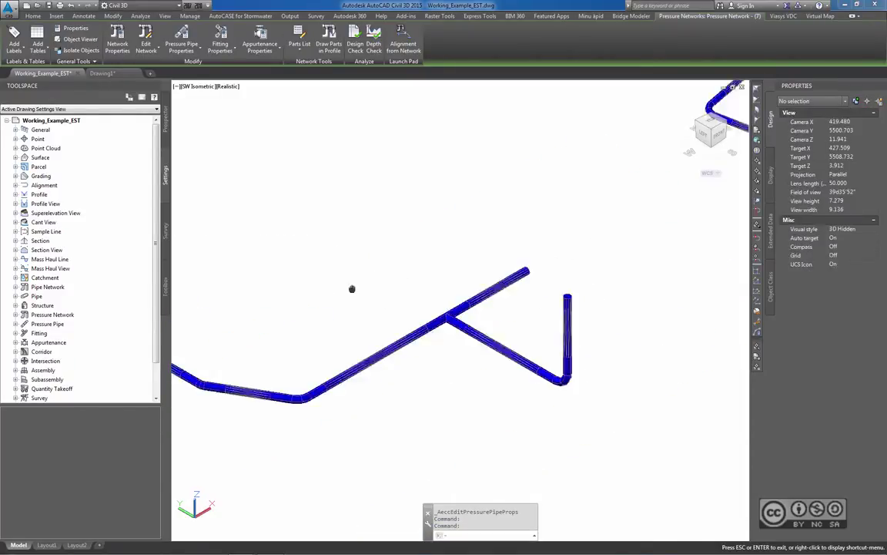
scroll(353, 289, "up", 4)
key("Escape")
left_click(473, 298)
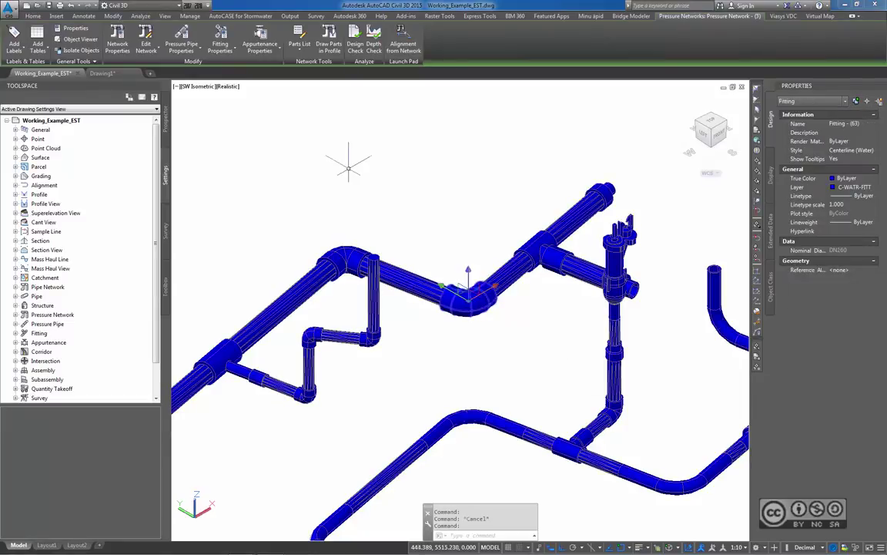
left_click(220, 39)
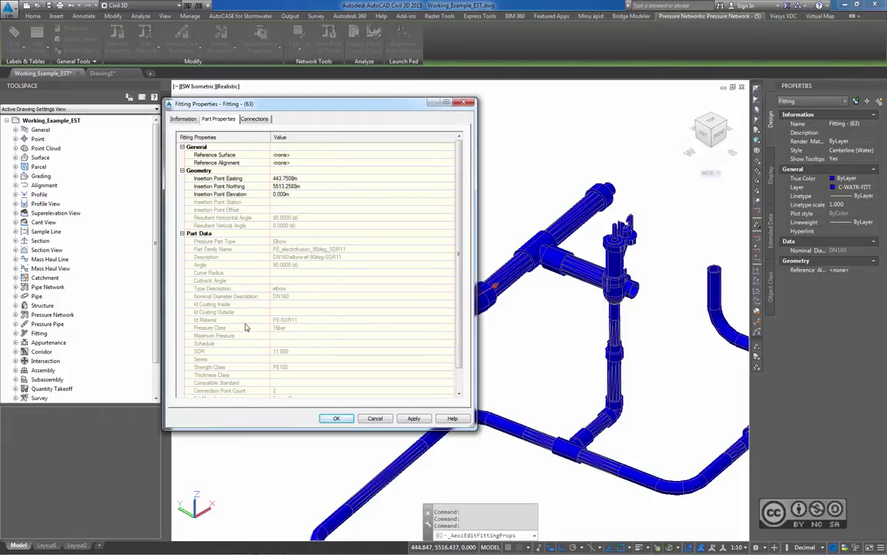
scroll(459, 362, "down", 1)
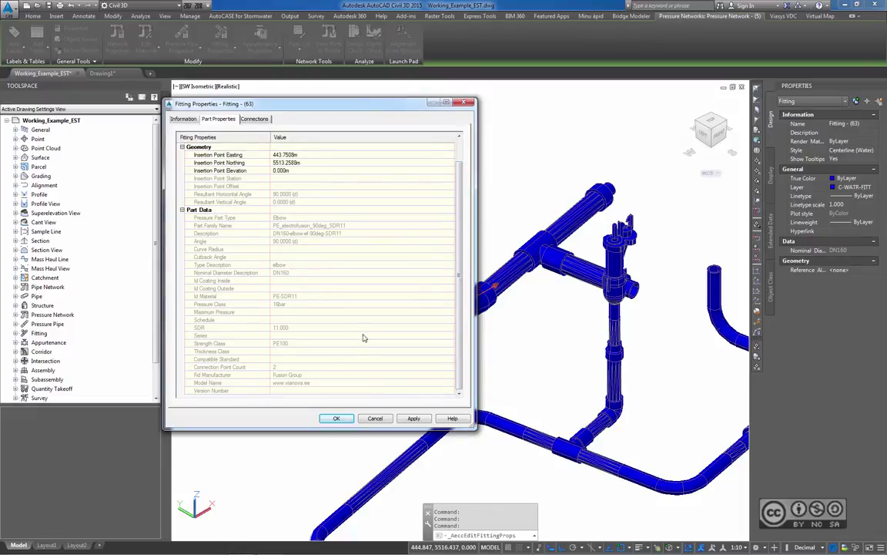
key("Escape")
scroll(432, 357, "up", 2)
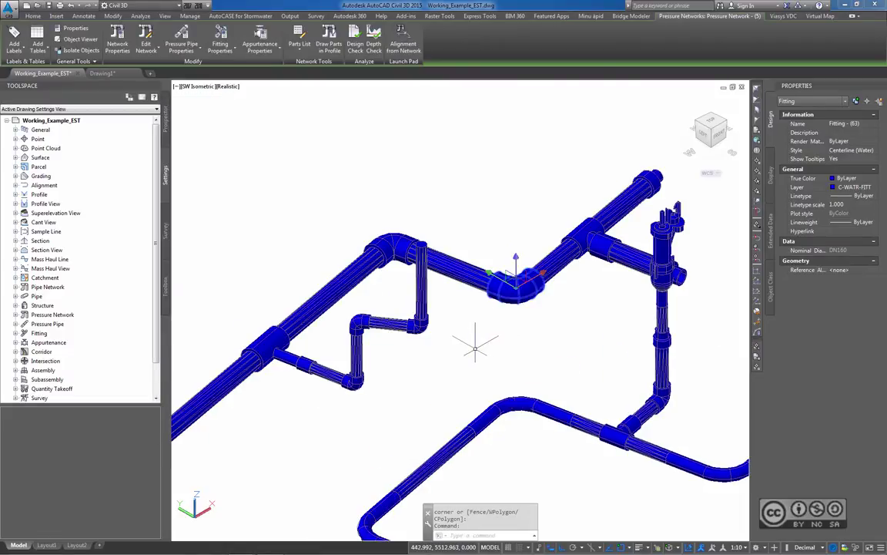
key("Escape")
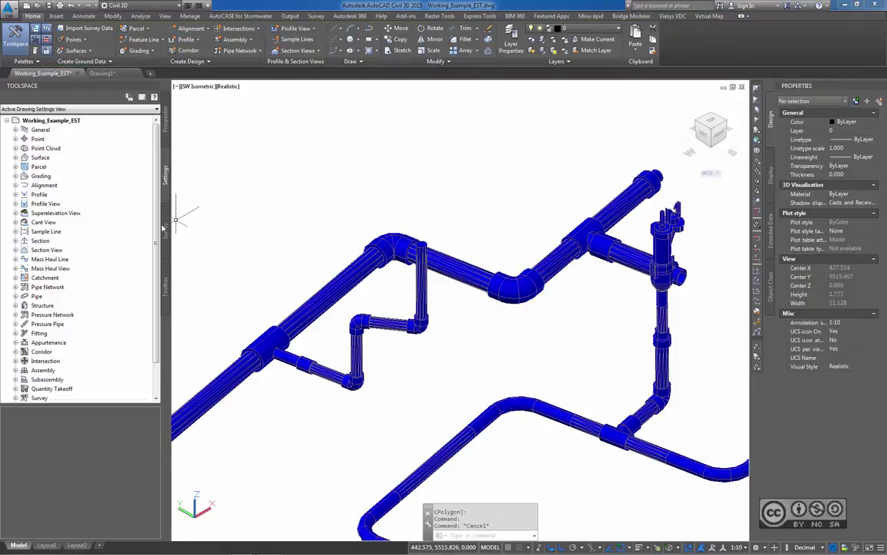
- Review the PE-SDR11 Elbow fittings and their pay items in the "SDR11 - butt-welded" pressure network parts list, and close it without changes
left_click(15, 315)
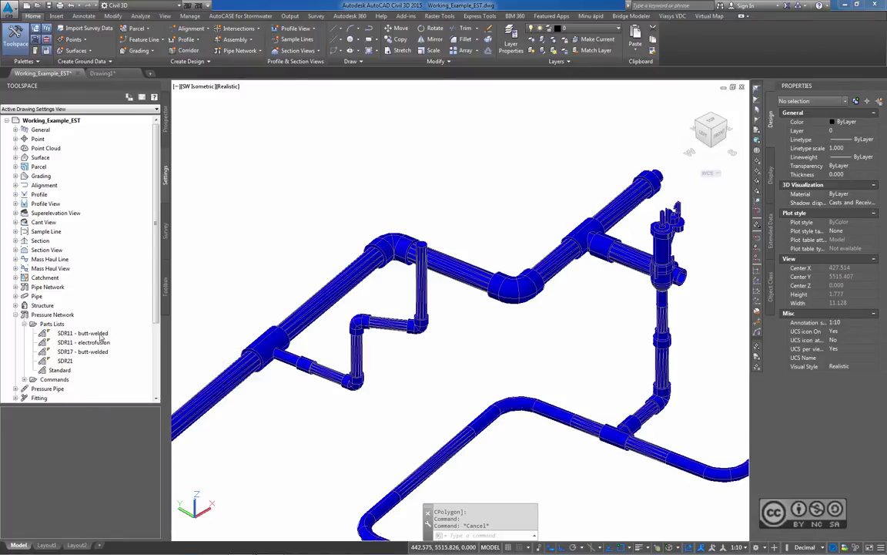
right_click(100, 337)
left_click(130, 337)
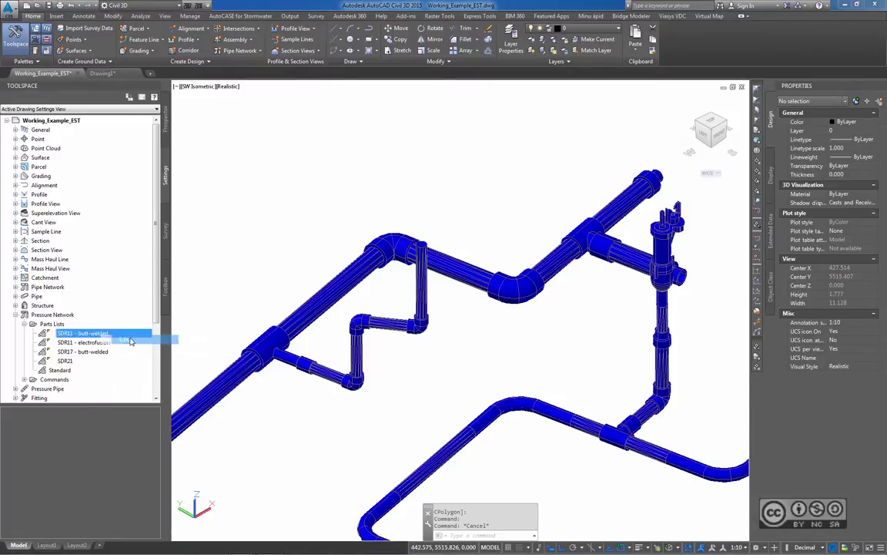
left_click(194, 171)
left_click(203, 179)
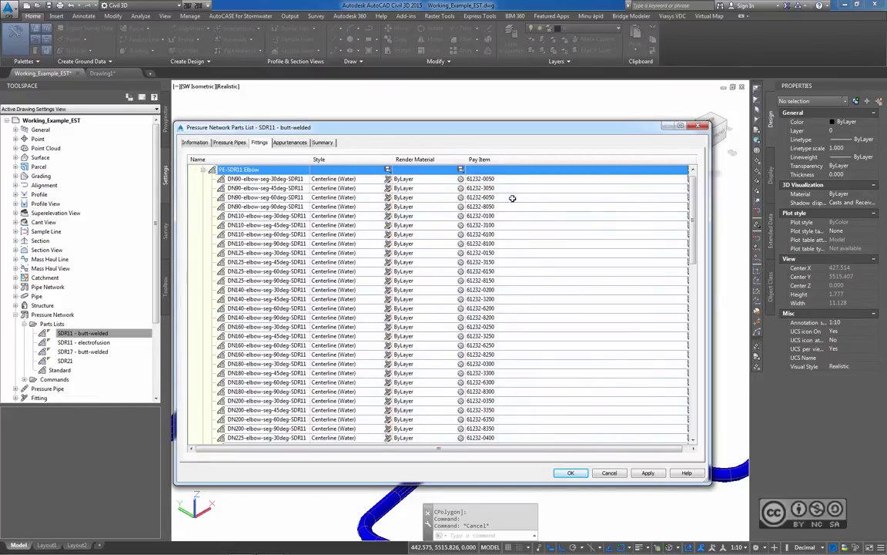
left_click(501, 180)
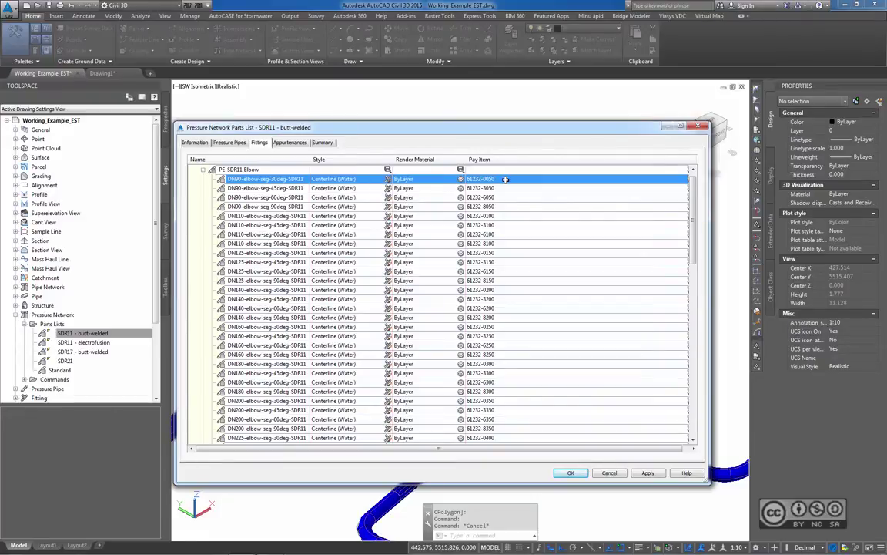
left_click(612, 474)
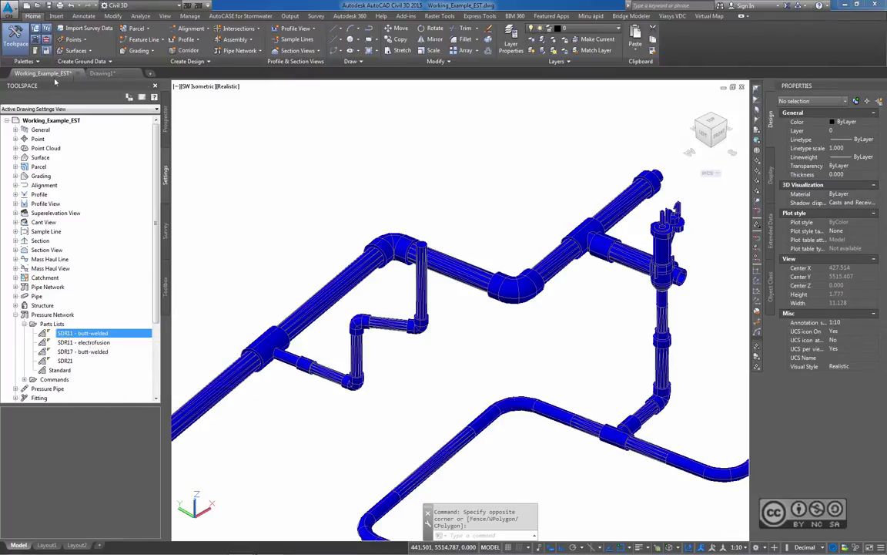
- Switch to Drawing1 and create a new pressure network parts list named SDR21
left_click(103, 73)
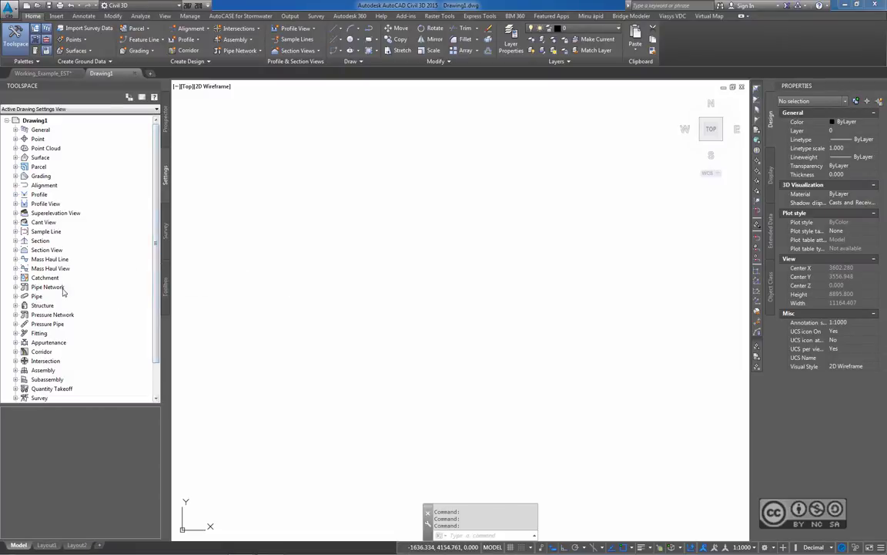
left_click(15, 314)
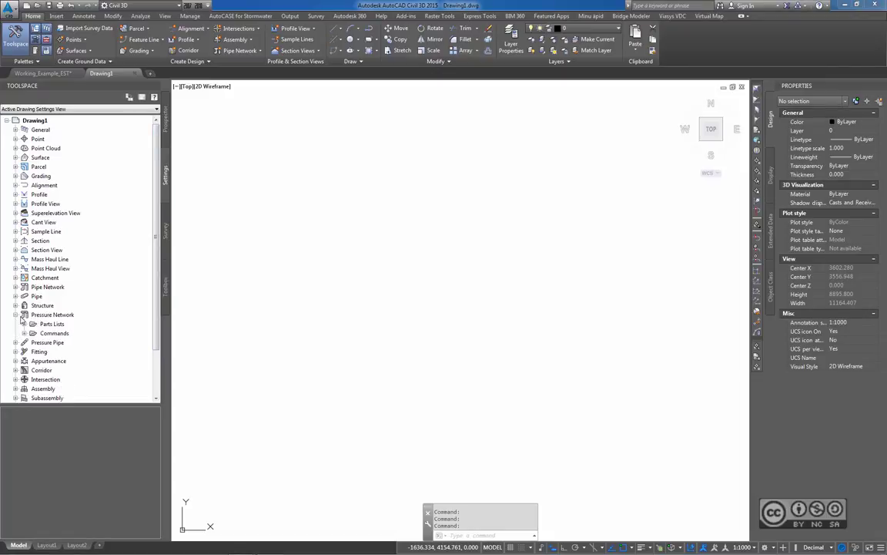
double_click(24, 325)
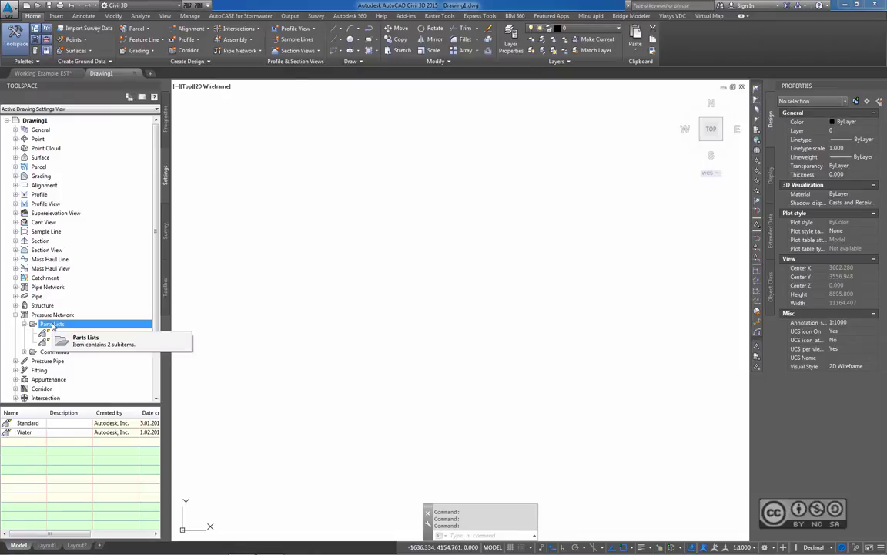
right_click(52, 324)
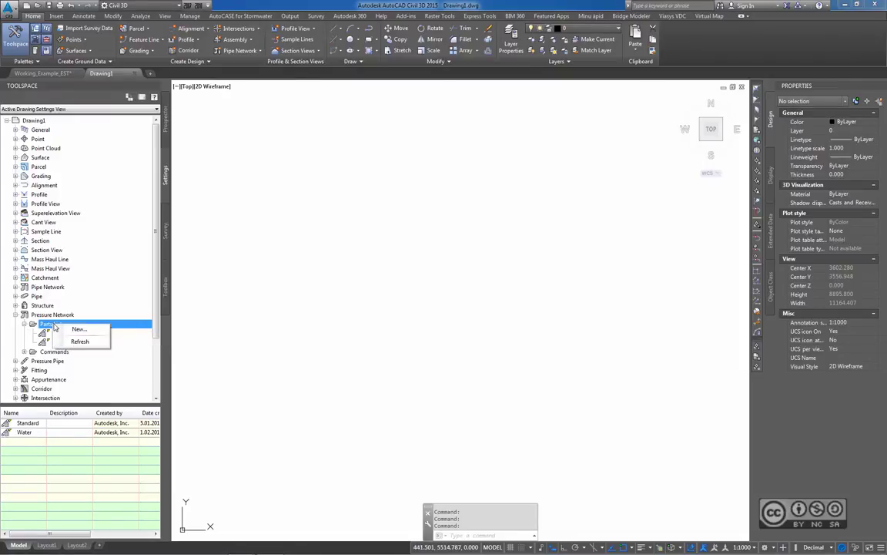
left_click(74, 327)
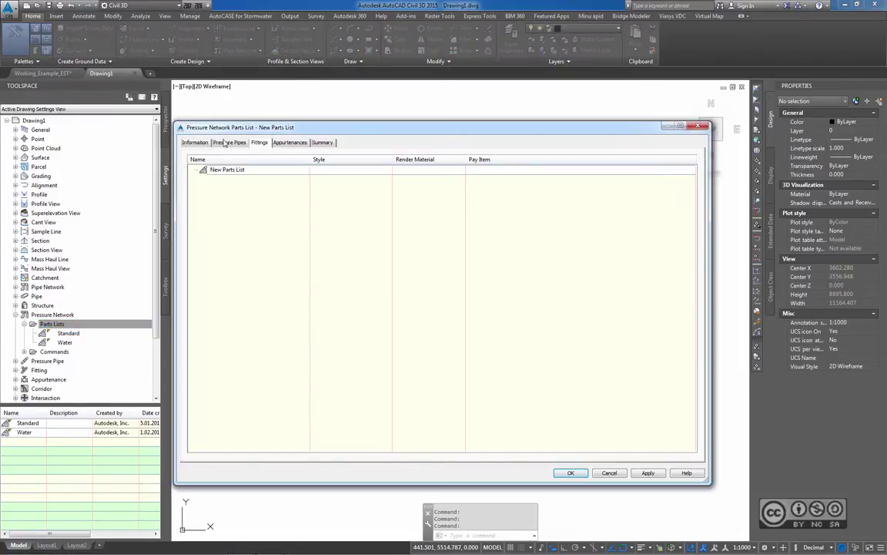
left_click(195, 142)
left_click_drag(189, 164, 243, 173)
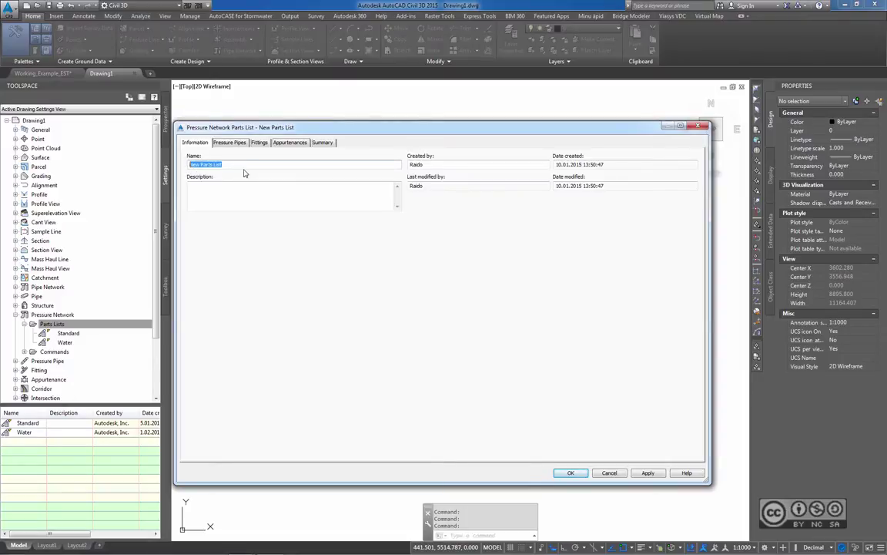
type("SDR21")
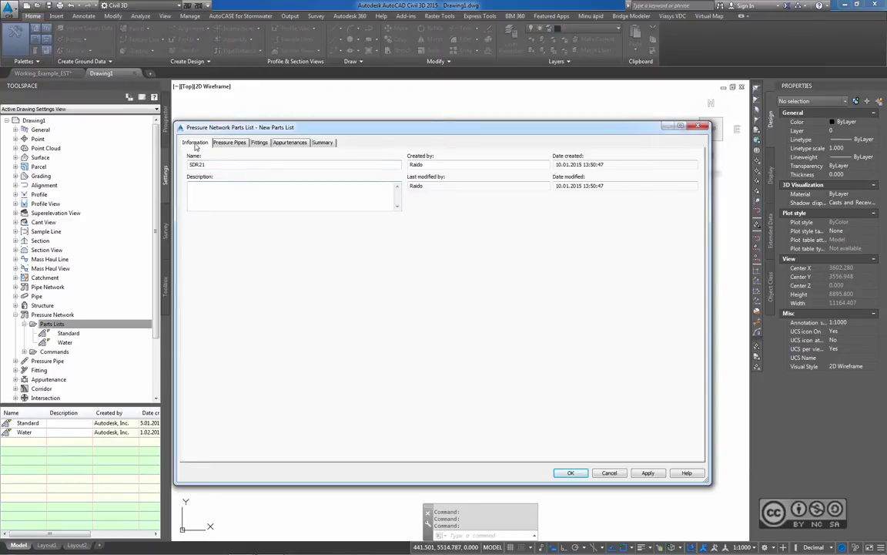
- Add the PE-SDR21 material from the pressure network catalog to the parts list's pressure pipes
left_click(231, 146)
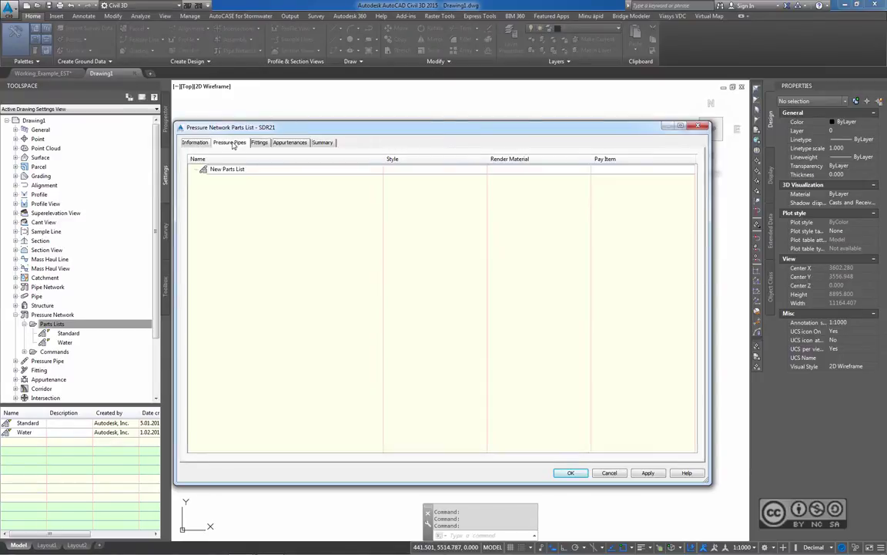
right_click(235, 173)
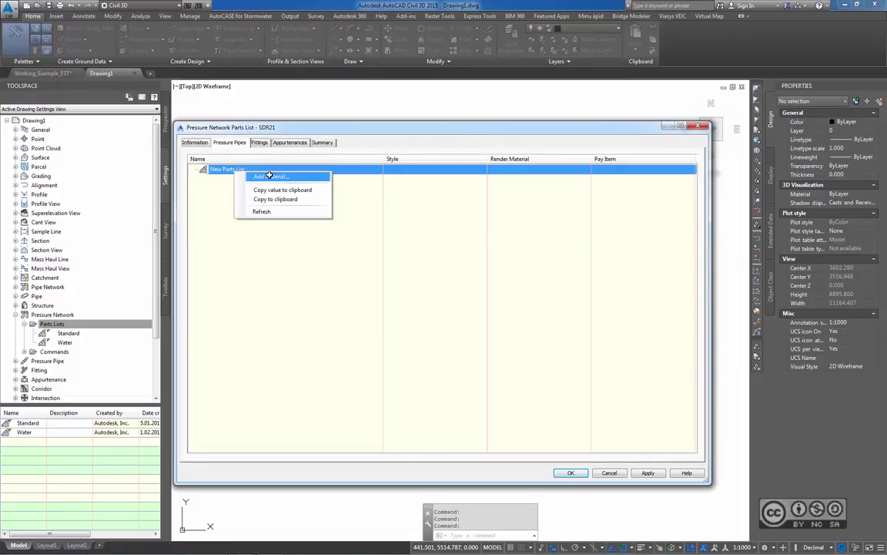
left_click(256, 181)
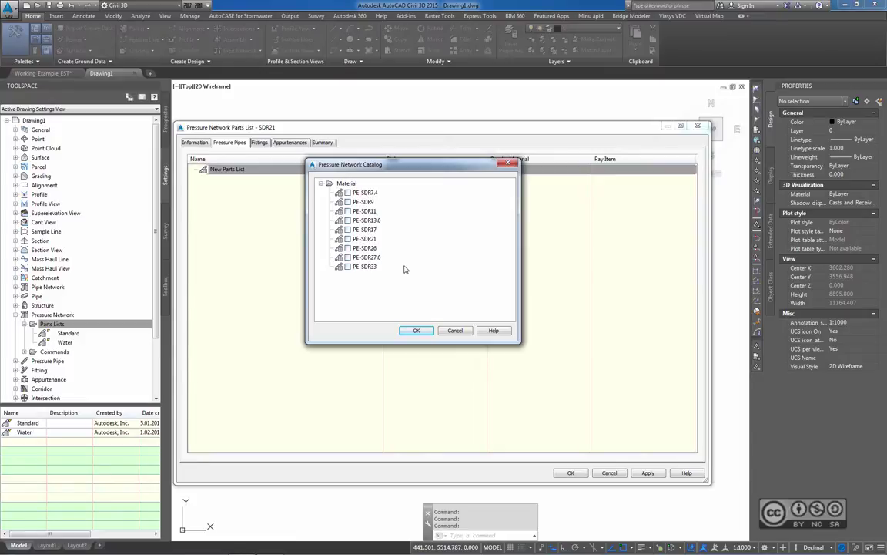
left_click(348, 239)
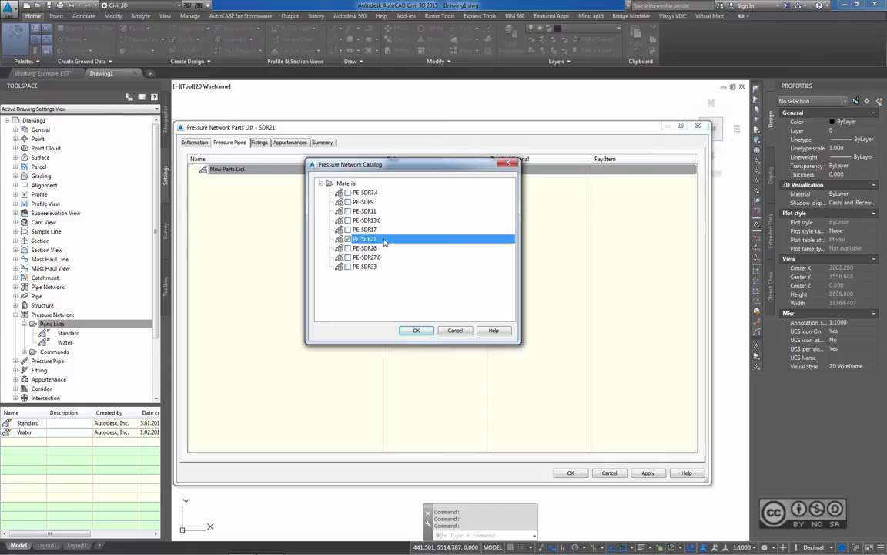
left_click(416, 330)
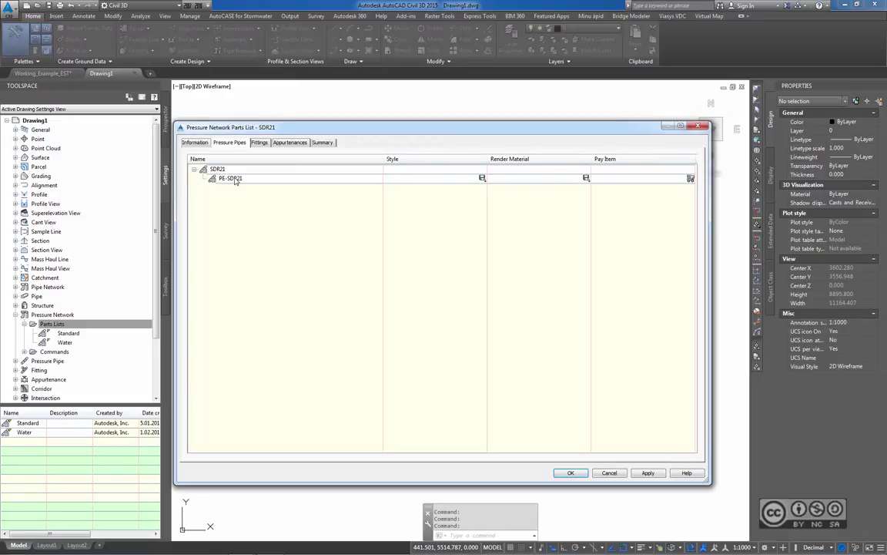
- Add all nominal diameter sizes to the PE-SDR21 pipe material and expand it to show the pipe sizes
left_click(236, 180)
right_click(236, 180)
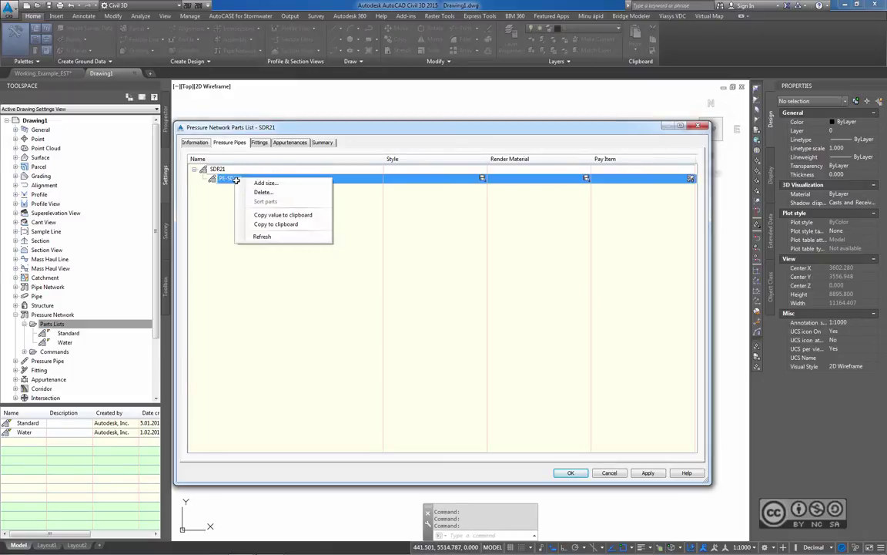
left_click(284, 184)
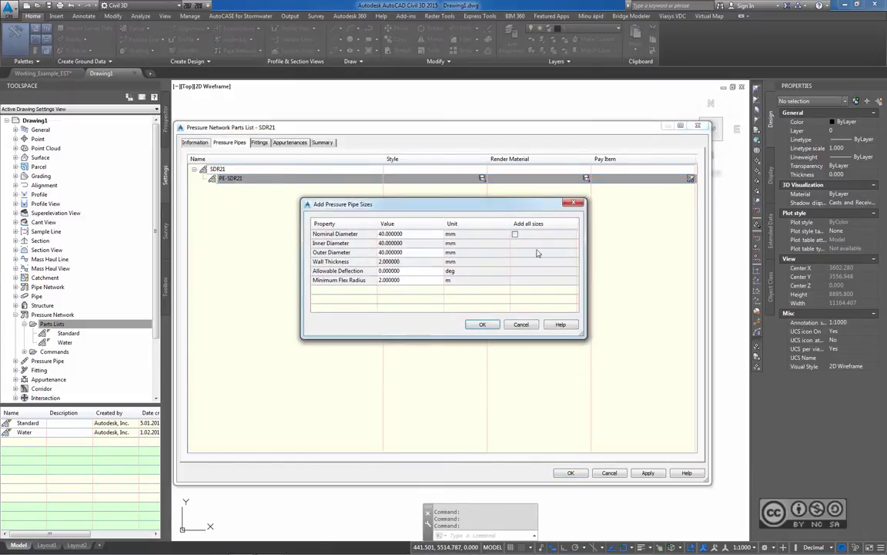
left_click(514, 233)
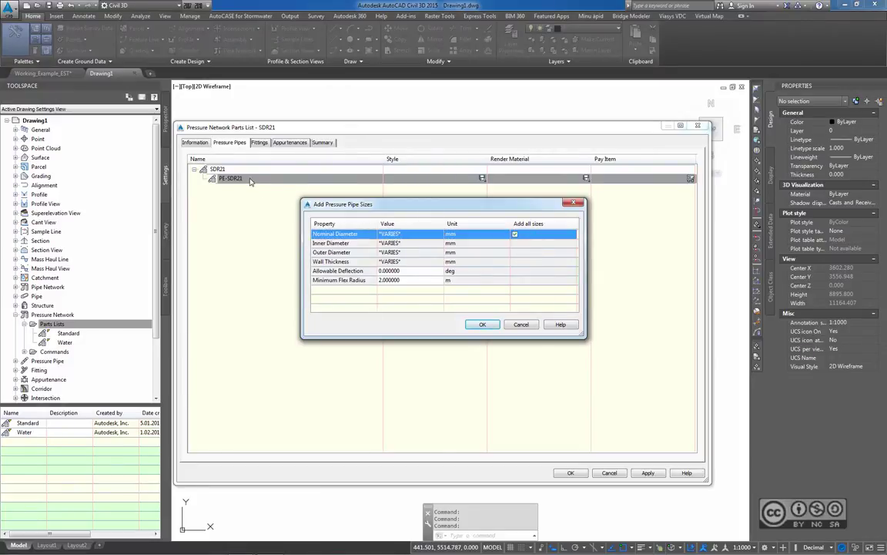
left_click(482, 323)
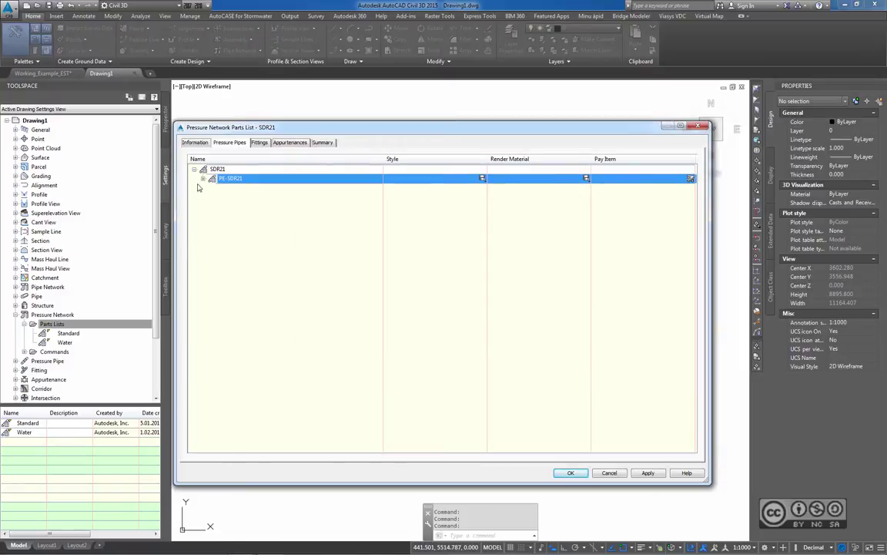
left_click(205, 179)
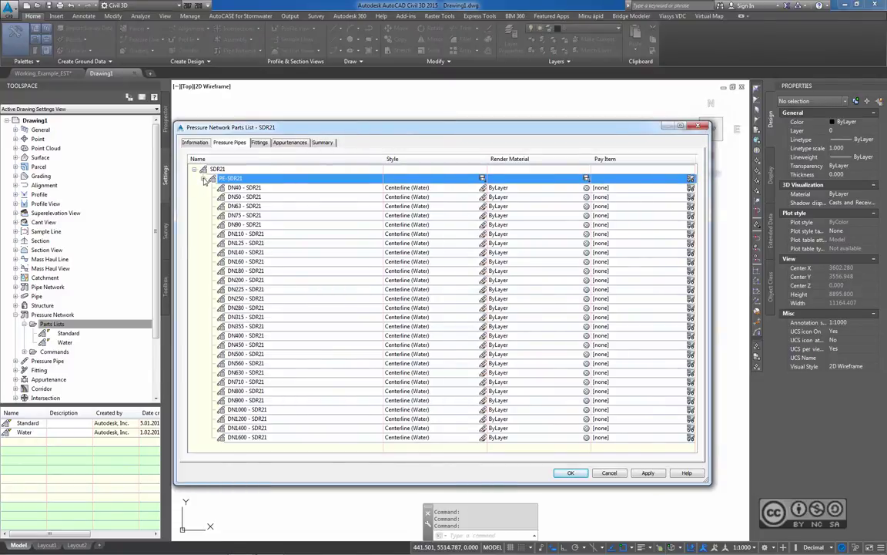
- Start assigning a pay item to the DN40 - SDR21 pipe and load Civil3D_Pipes_PE.csv as the master pay item list in CSV format
left_click(249, 189)
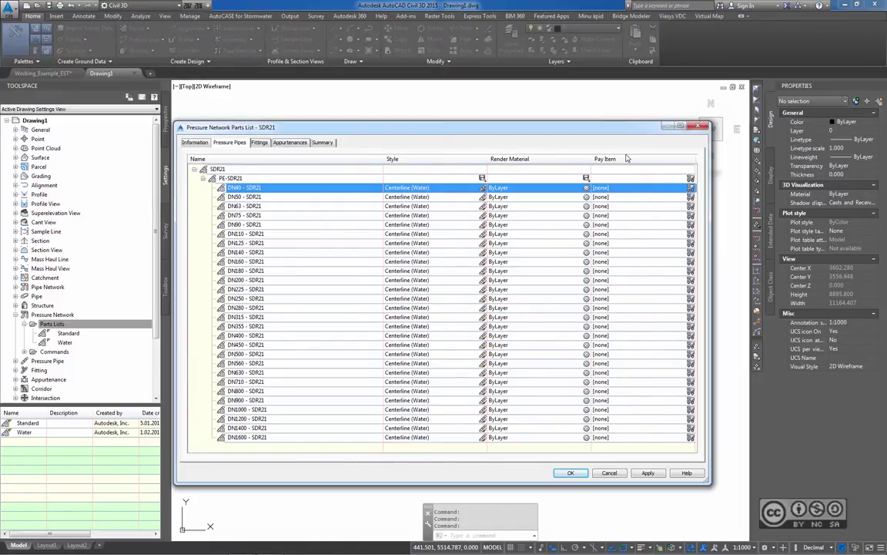
left_click(691, 187)
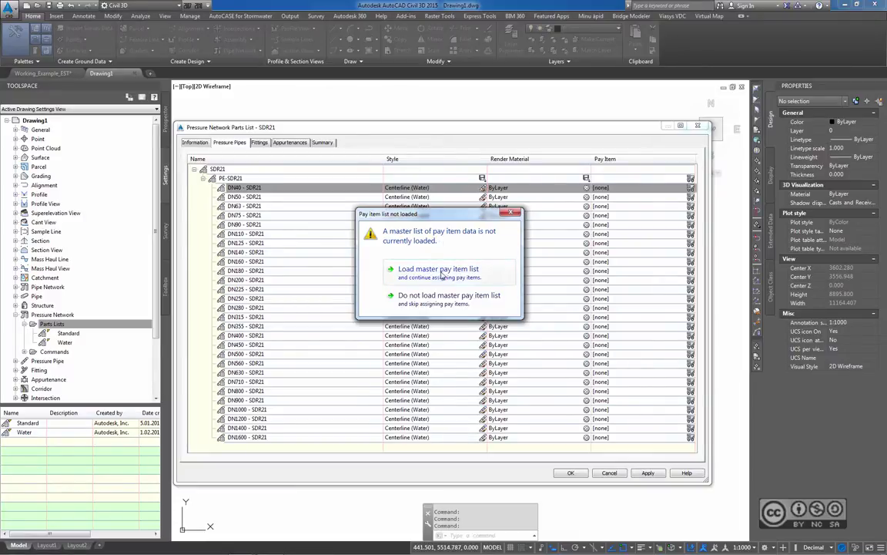
left_click(436, 271)
left_click(392, 192)
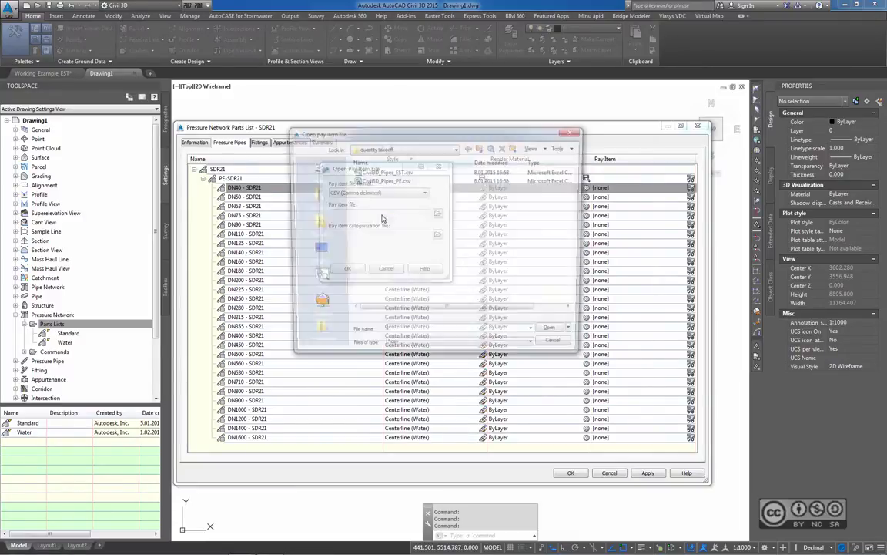
double_click(388, 181)
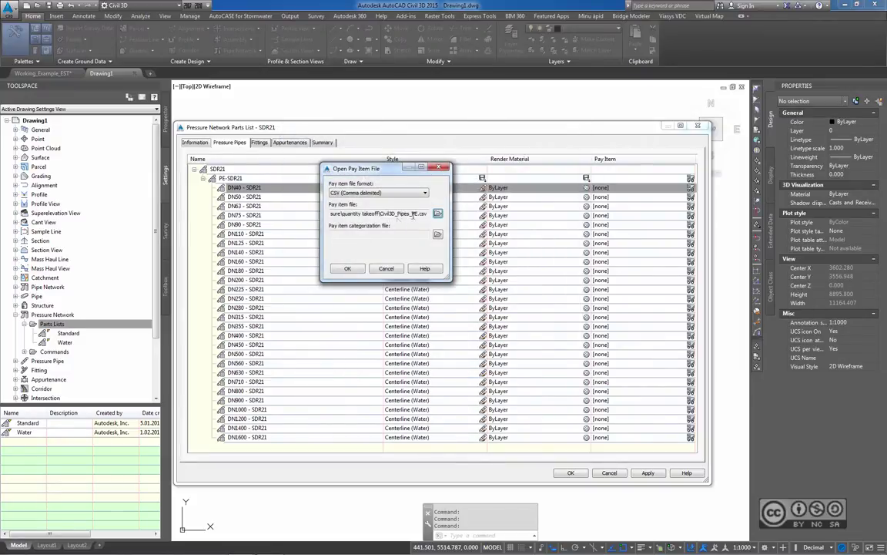
left_click(347, 269)
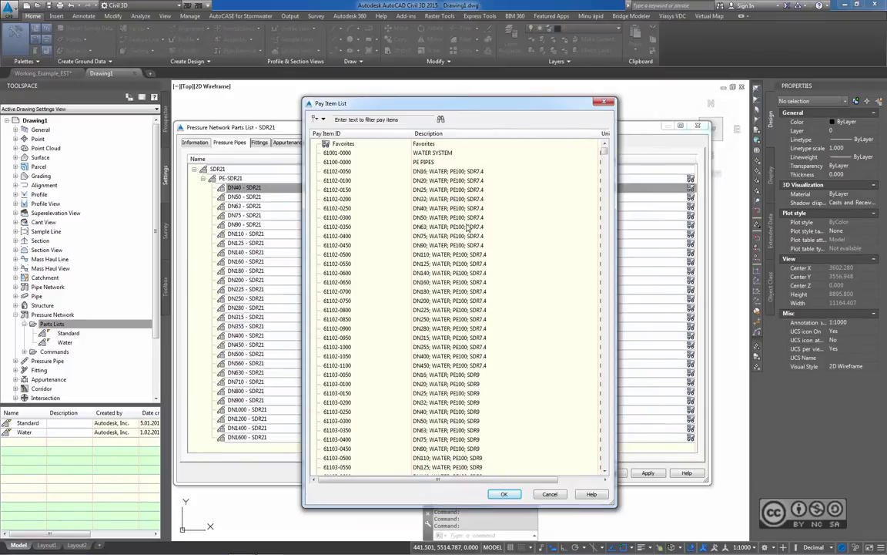
- Filter the pay items by "PE100; SDR21" and assign pay item 61107-0250 to the DN40 - SDR21 pipe
left_click(401, 119)
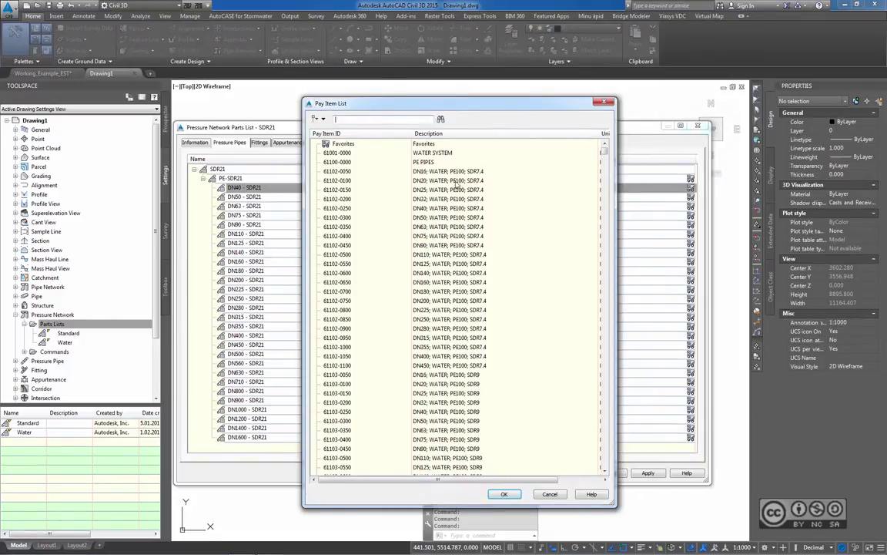
left_click(363, 118)
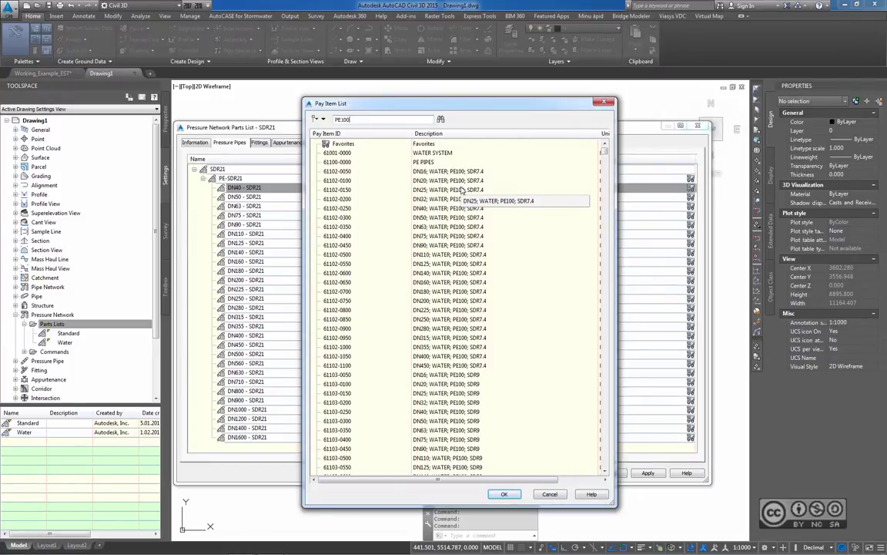
type("; SDR21")
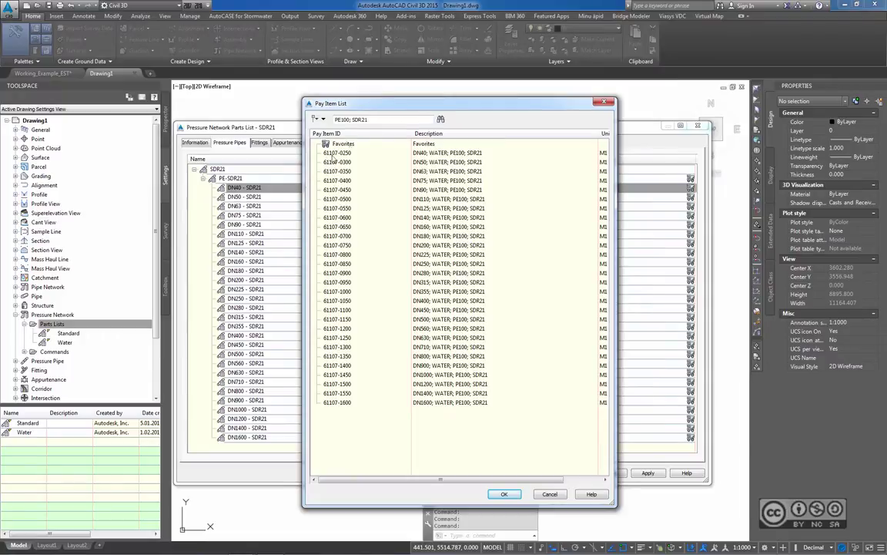
left_click_drag(337, 153, 445, 157)
key("Return")
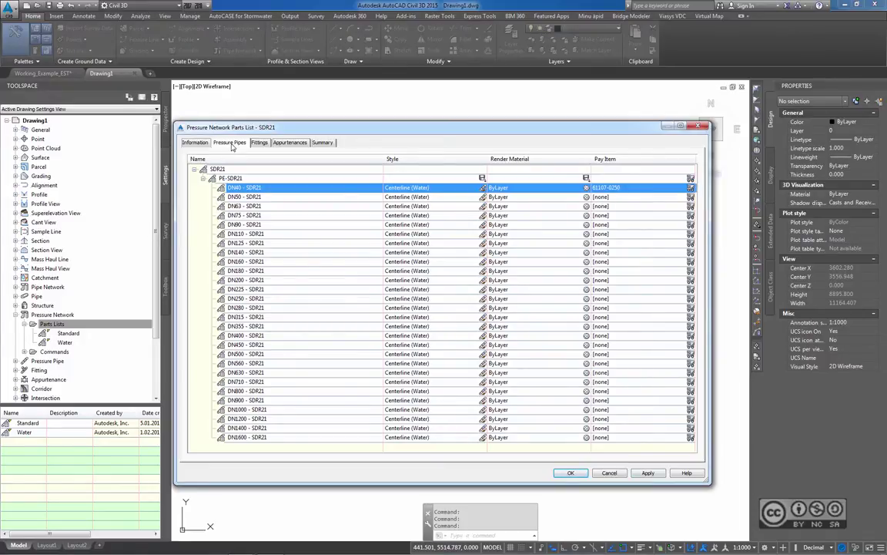
- Add the PE-SDR21 Elbow, Tee and Reducer families from the catalog to the parts list's fittings
left_click(259, 143)
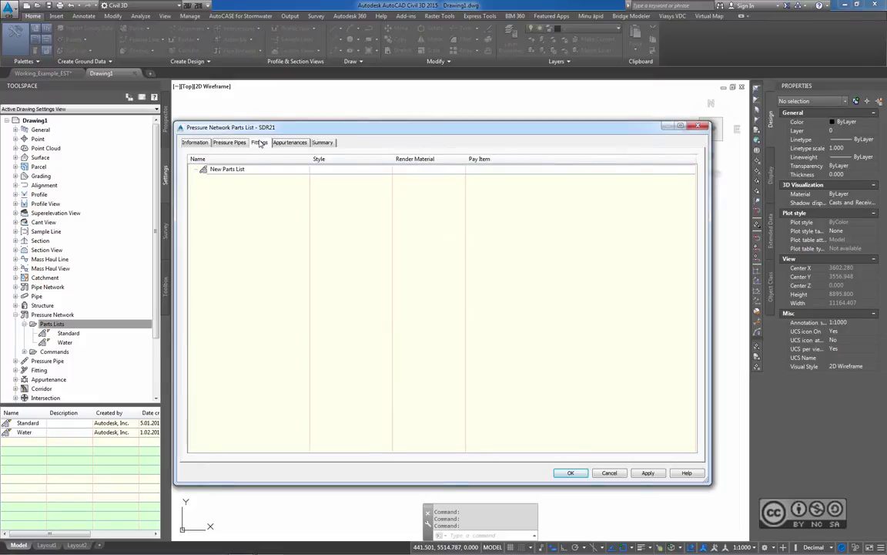
right_click(230, 170)
left_click(247, 174)
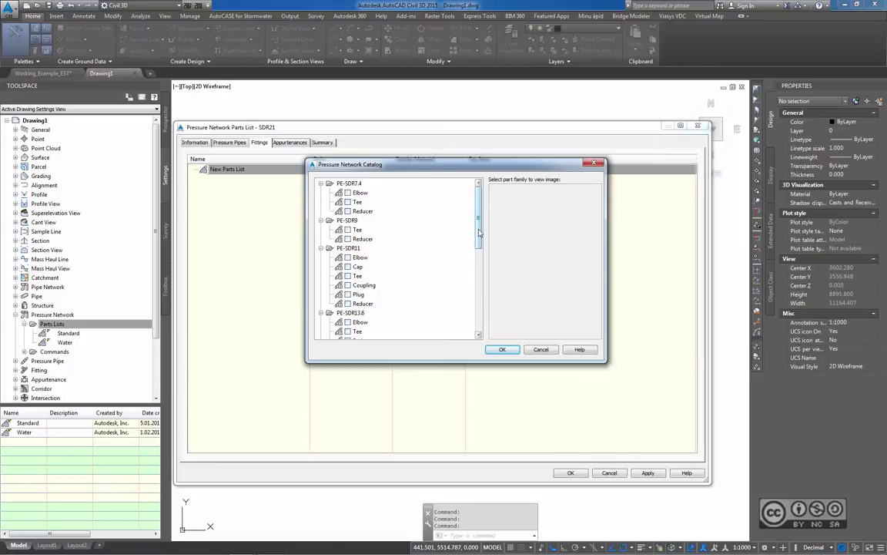
left_click_drag(479, 232, 472, 295)
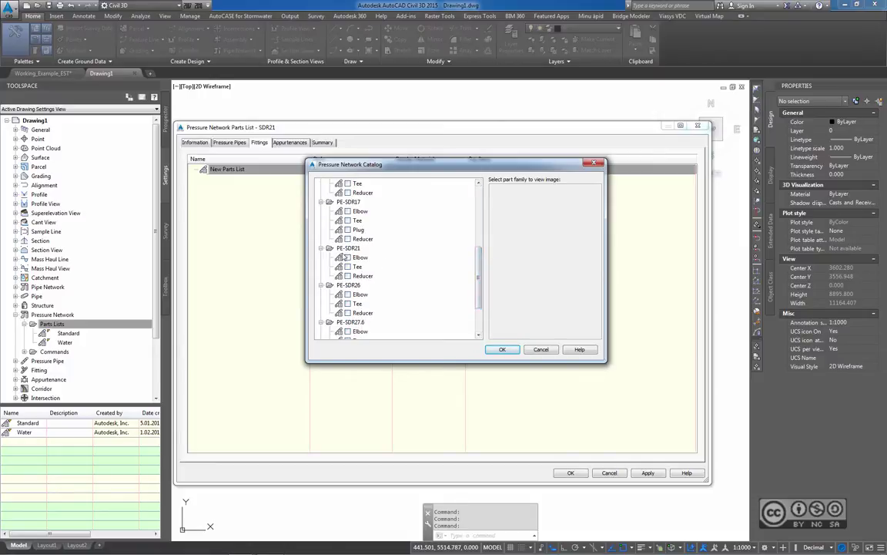
left_click(349, 258)
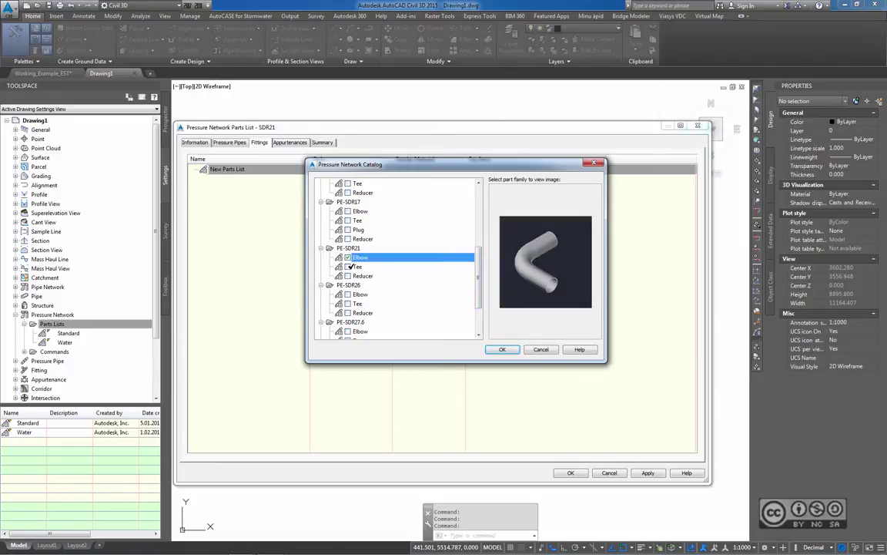
left_click(349, 266)
left_click(348, 275)
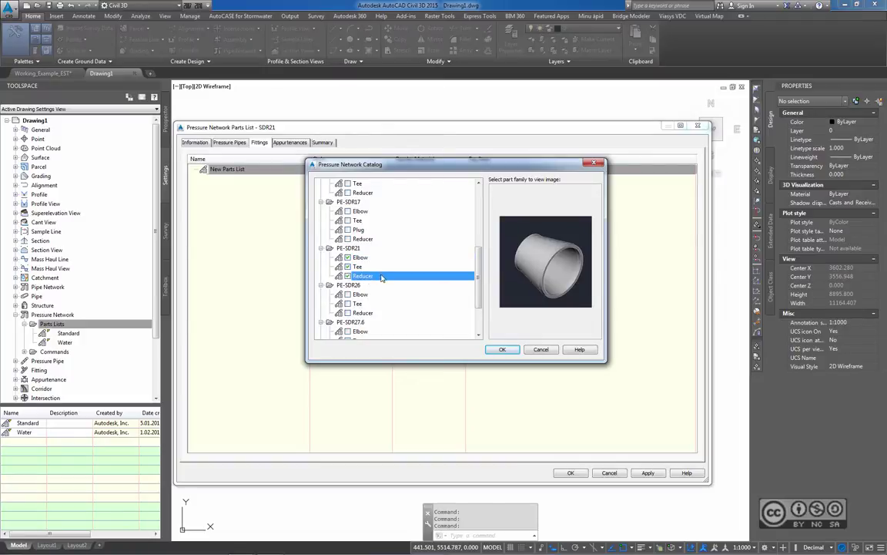
left_click(502, 349)
- Add all nominal diameter sizes to the PE-SDR21 Elbow fitting family
left_click(239, 178)
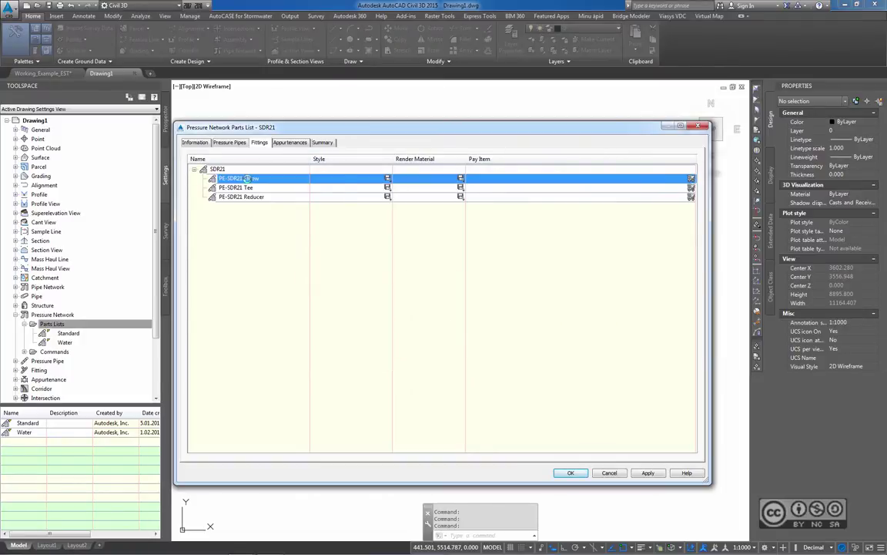
right_click(245, 180)
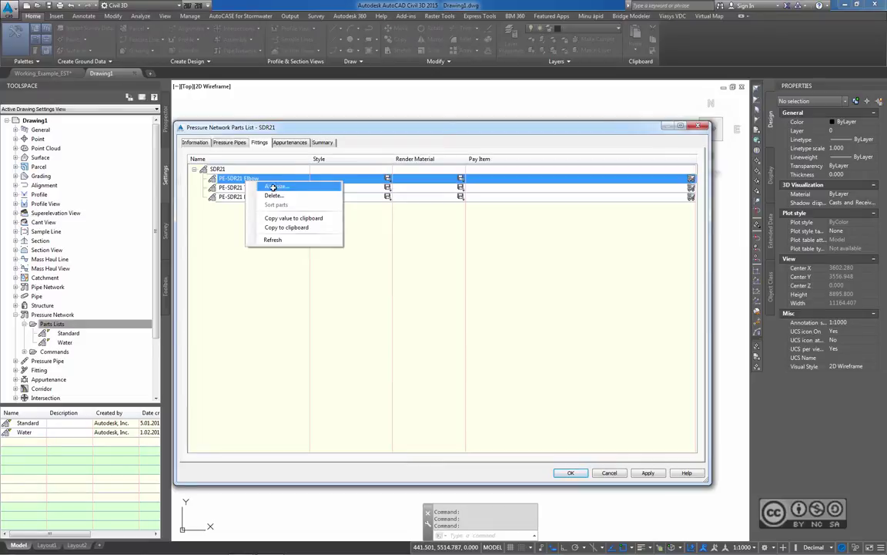
left_click(276, 186)
left_click(515, 243)
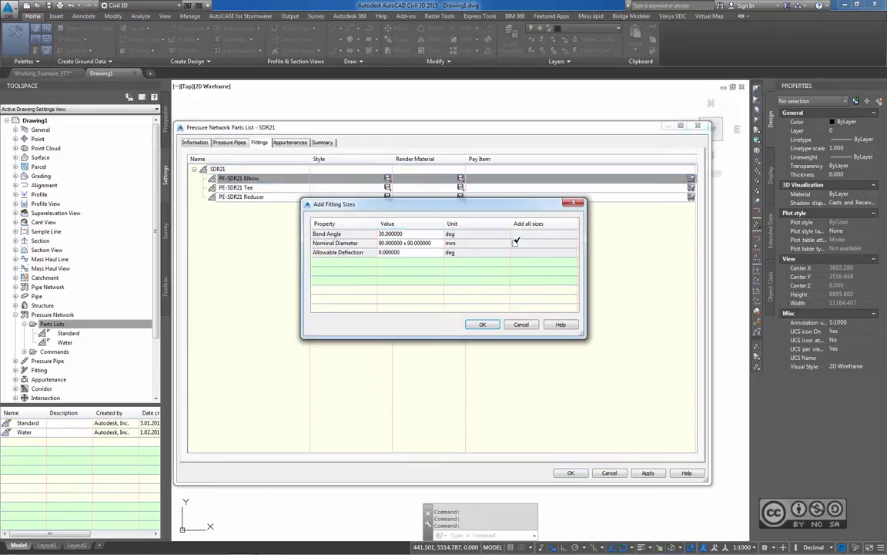
left_click(478, 324)
- Add all nominal diameter sizes to the PE-SDR21 Tee and PE-SDR21 Reducer fitting families
right_click(248, 188)
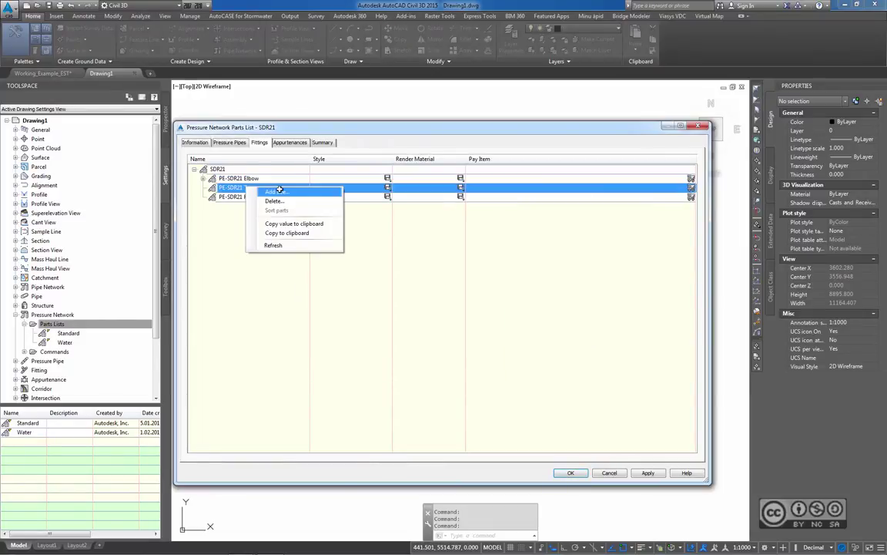
left_click(272, 194)
left_click(515, 234)
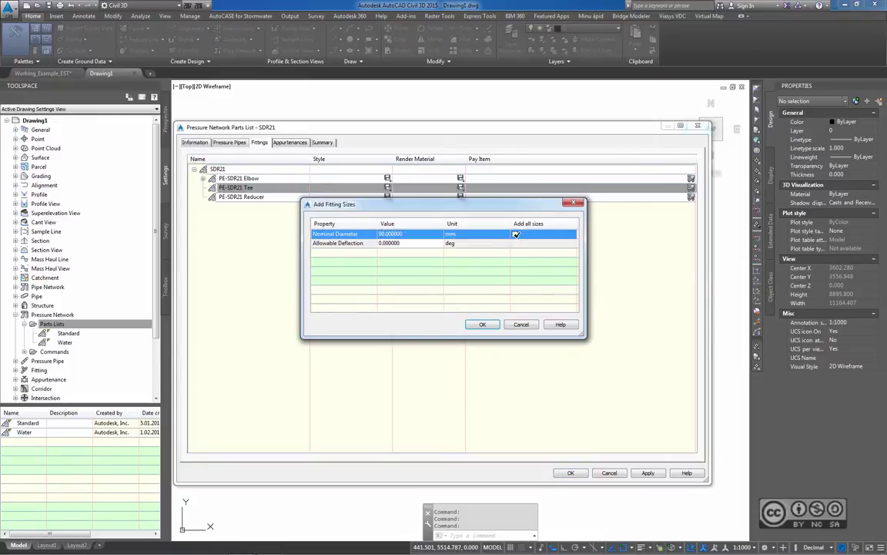
left_click(482, 325)
right_click(254, 196)
left_click(280, 200)
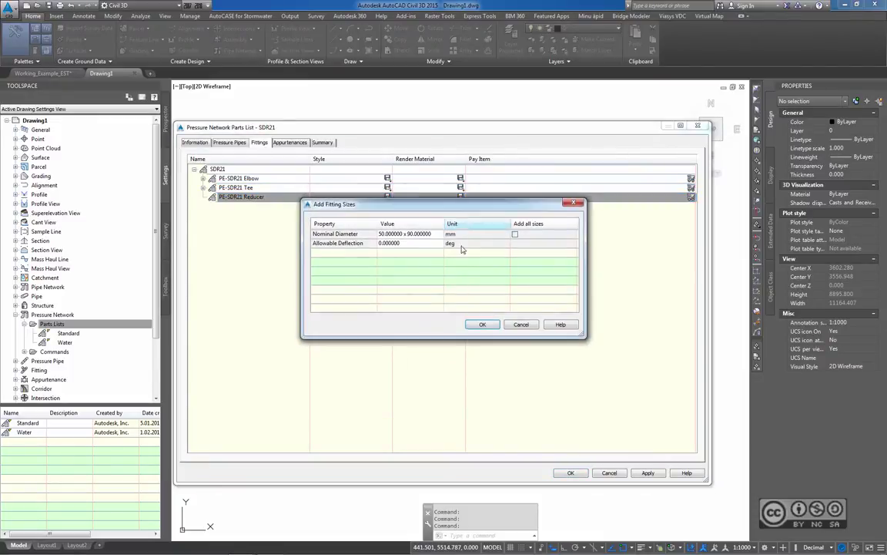
left_click(514, 234)
left_click(483, 324)
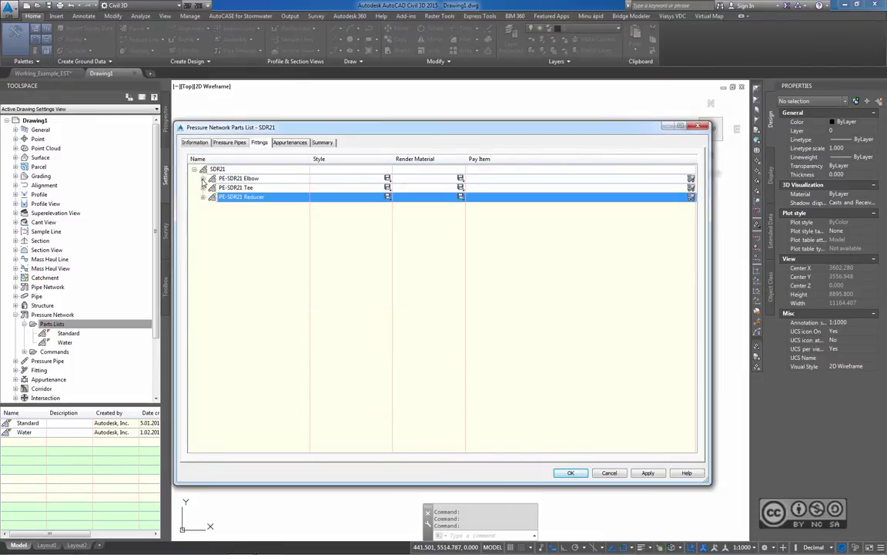
- Examine the part sizes and bend angles in the PE-SDR21 Elbow family, including the options for removing unneeded sizes
left_click(203, 179)
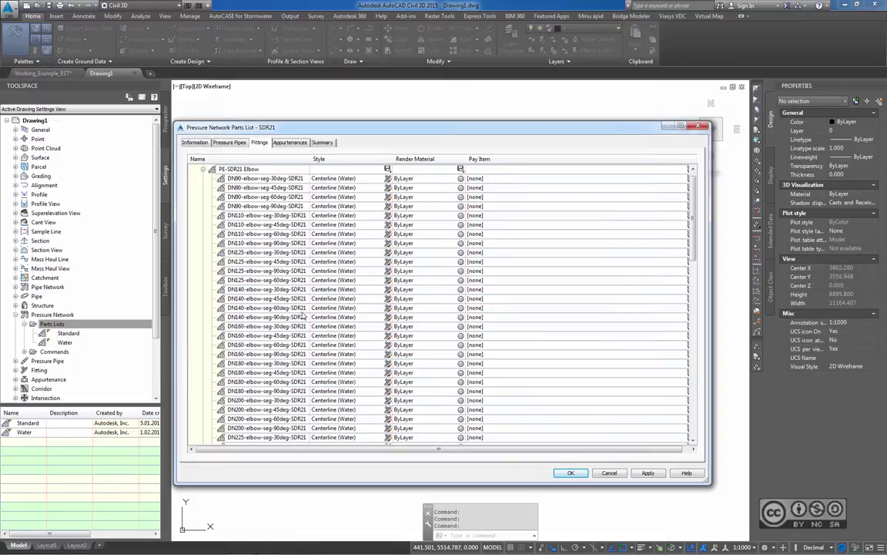
scroll(269, 309, "down", 2)
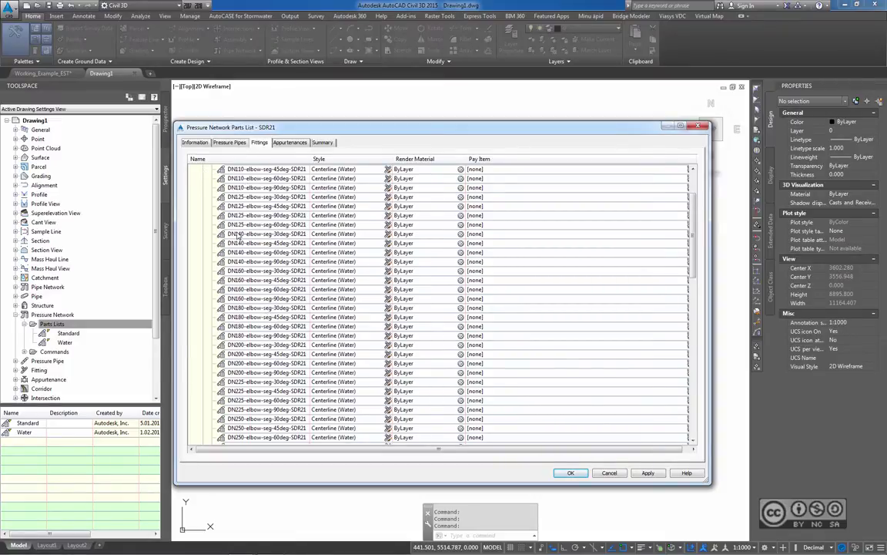
left_click_drag(268, 233, 268, 291)
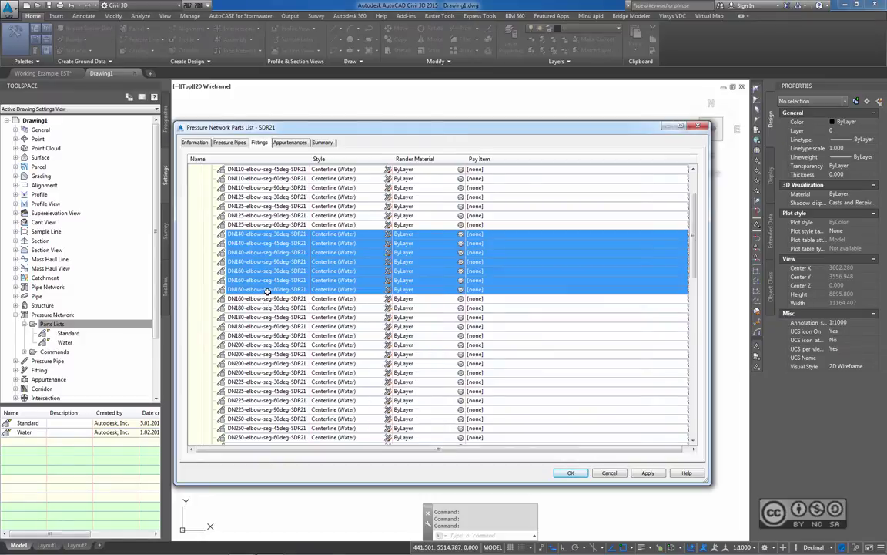
right_click(261, 234)
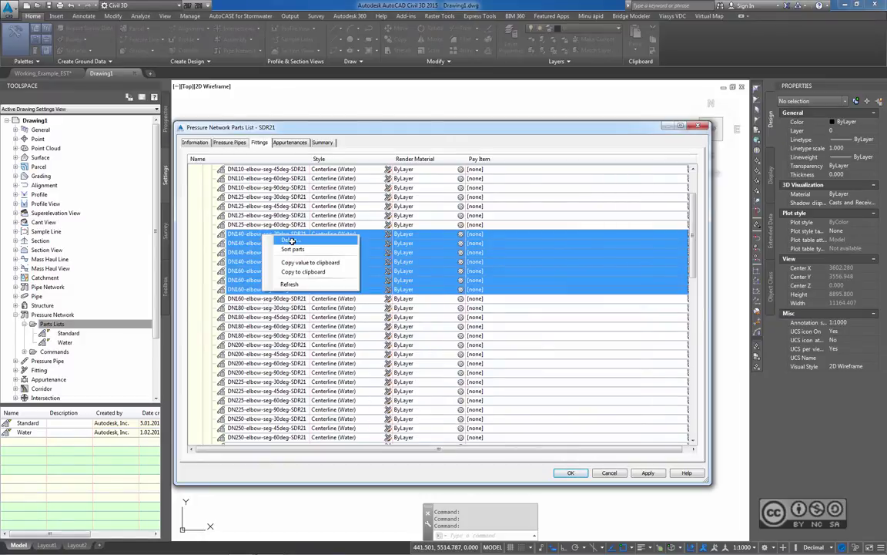
left_click(195, 239)
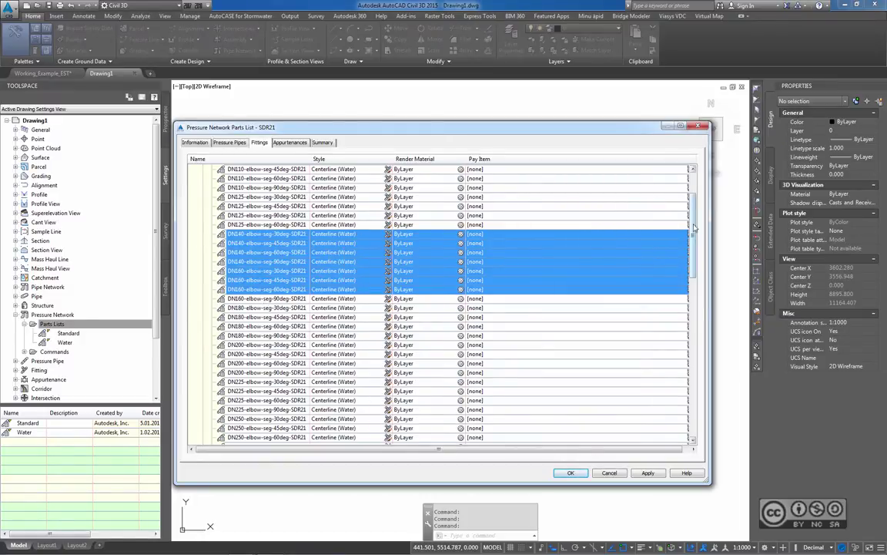
scroll(432, 270, "up", 3)
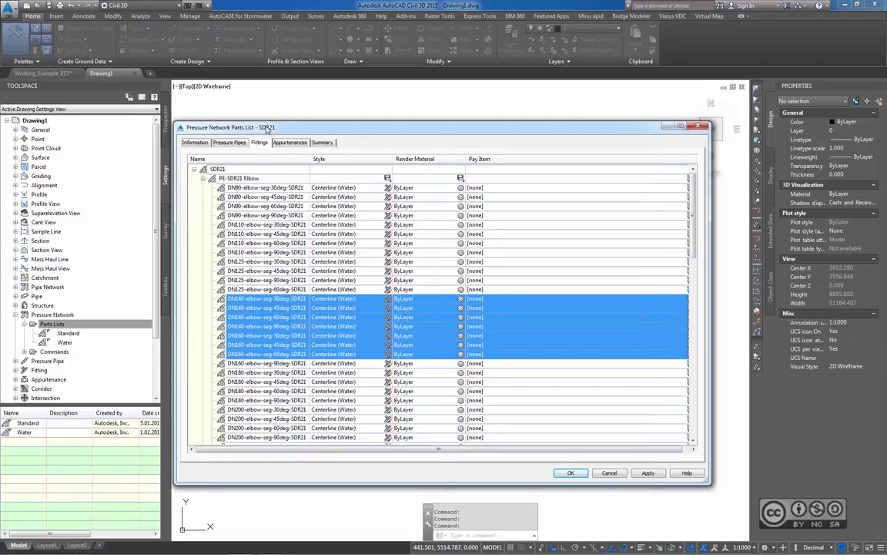
left_click(255, 187)
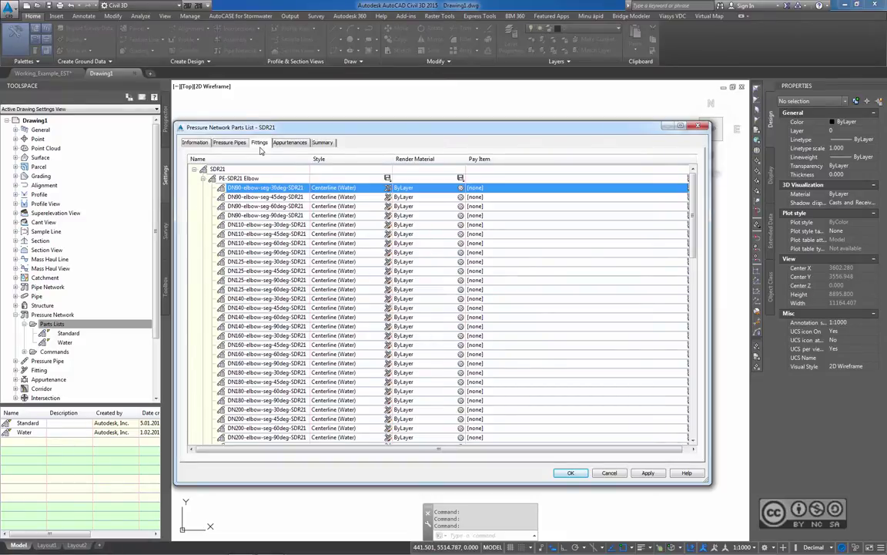
- Check the catalog's valve and hydrant families for appurtenances without adding any, and save the SDR21 parts list
left_click(290, 142)
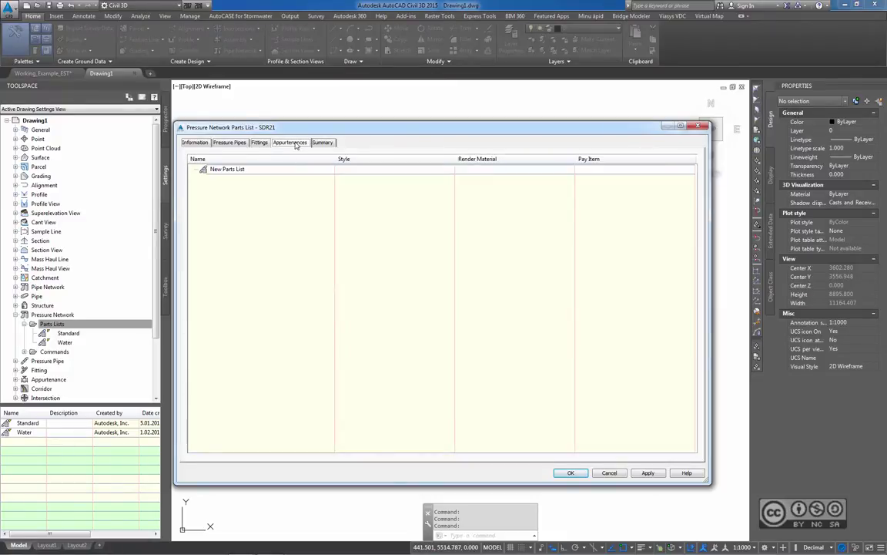
right_click(226, 171)
left_click(262, 176)
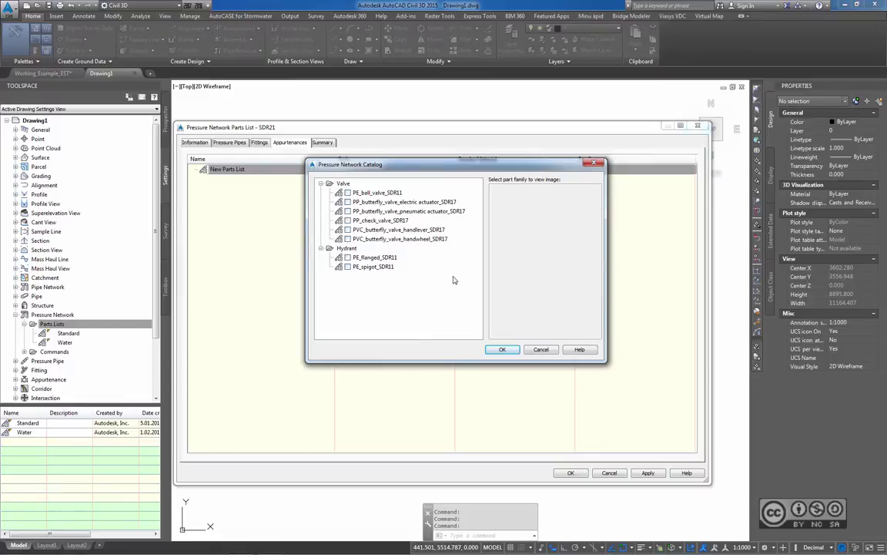
left_click(542, 351)
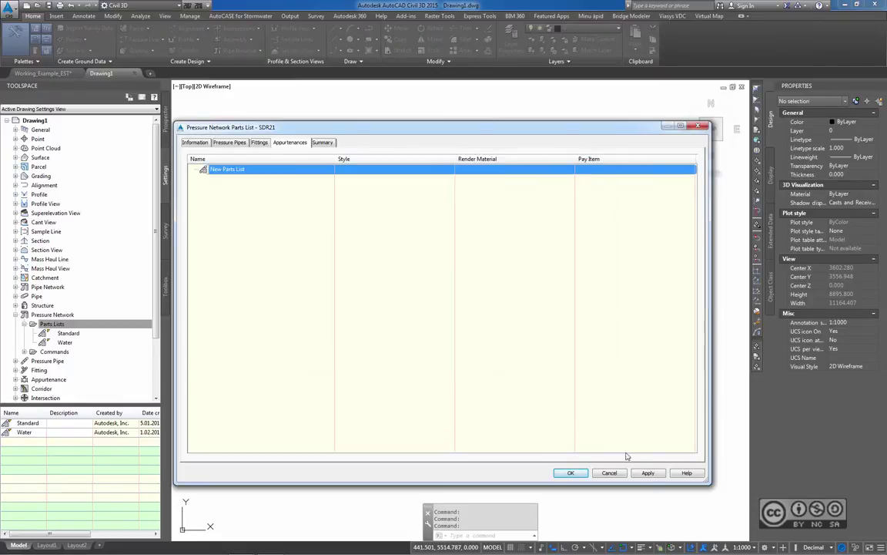
left_click(583, 473)
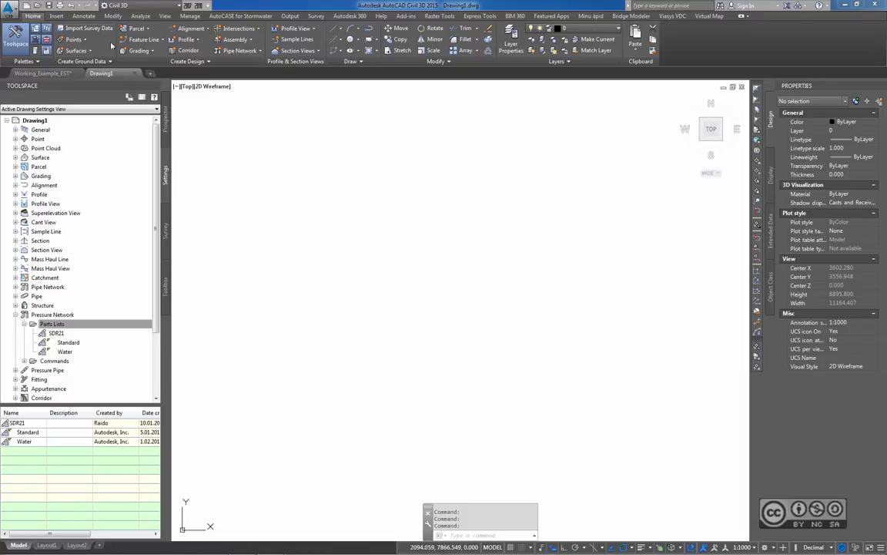
- Create a new pressure pipe network that uses the SDR21 parts list, keeping the default network name
left_click(248, 53)
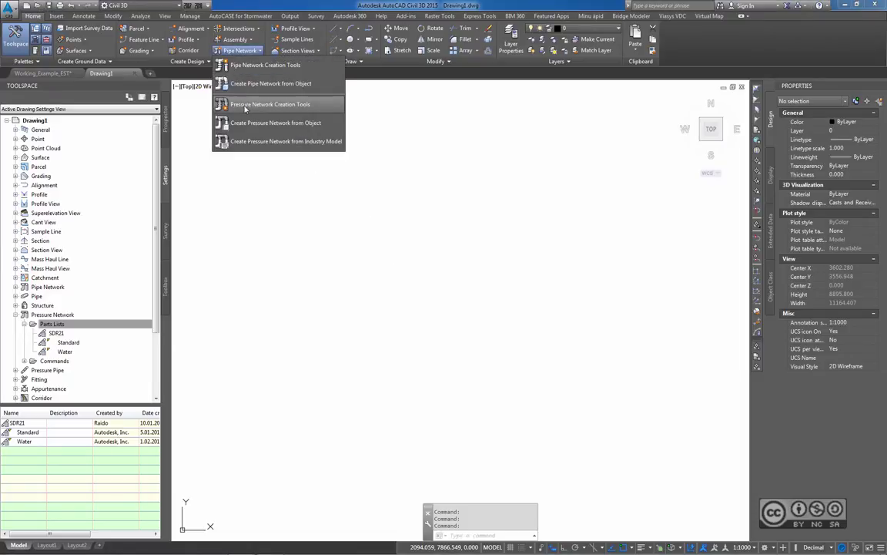
left_click(289, 108)
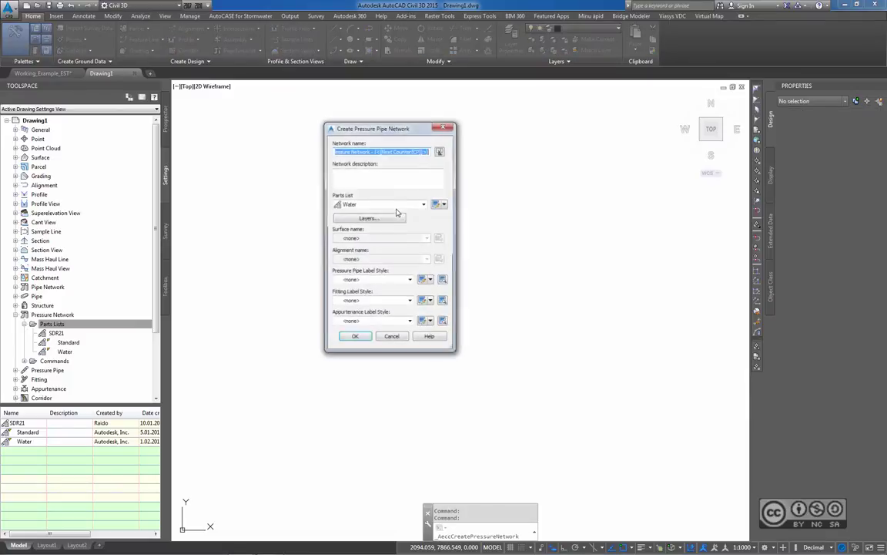
left_click(356, 205)
left_click(362, 222)
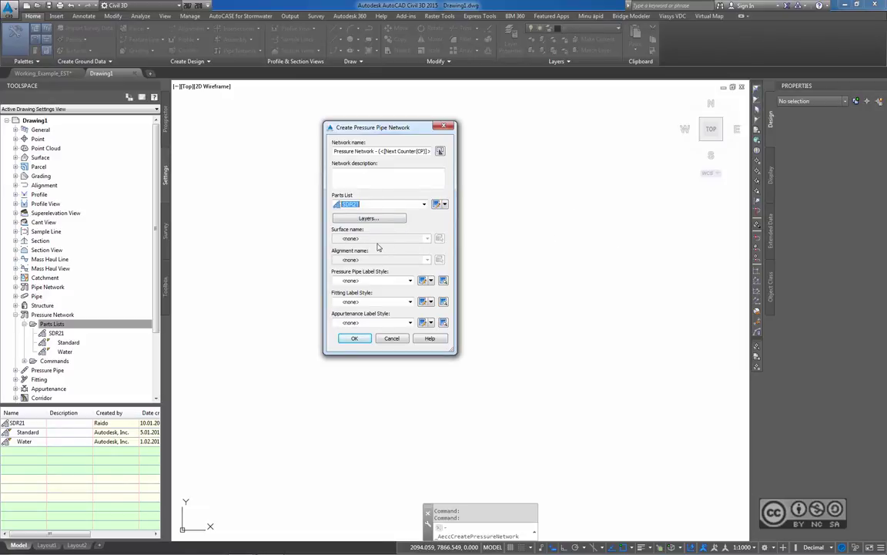
left_click(360, 342)
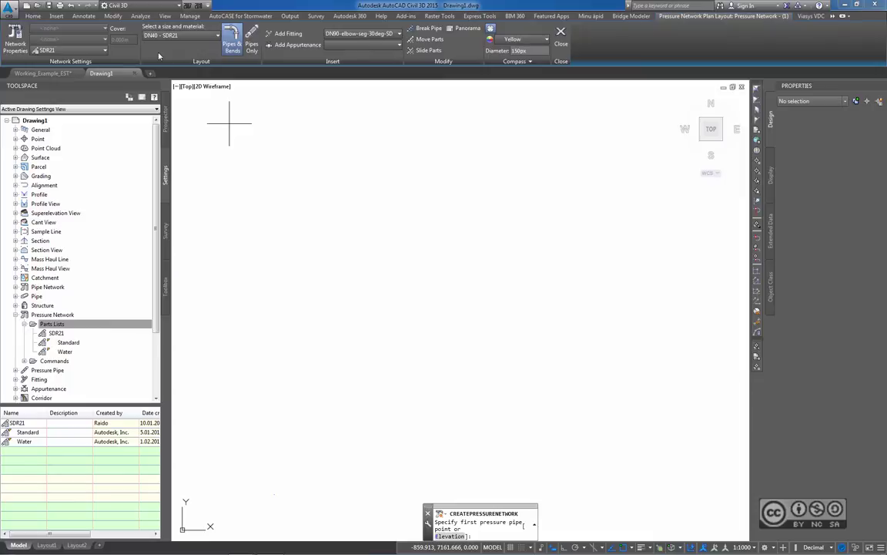
- Review the pipe sizes and fittings that the SDR21 parts list offers for laying out the network
left_click(64, 51)
left_click(47, 61)
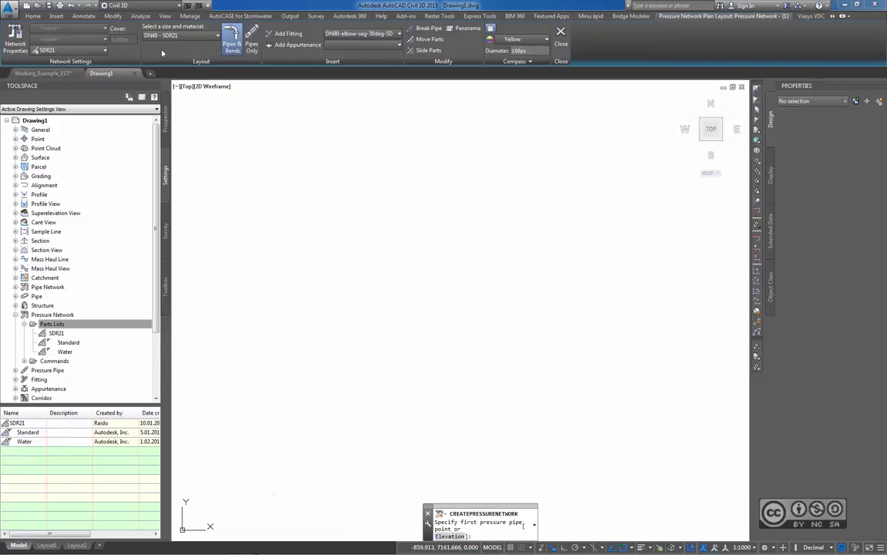
left_click(214, 37)
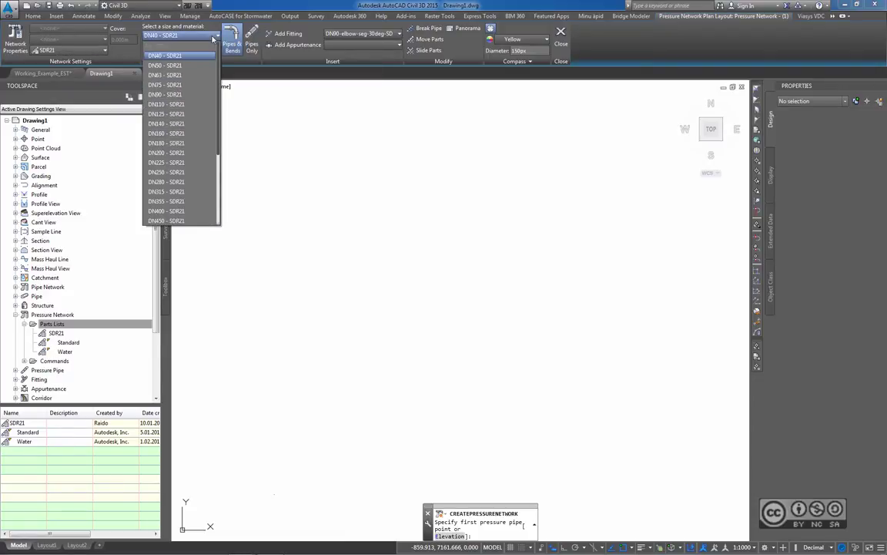
left_click(215, 37)
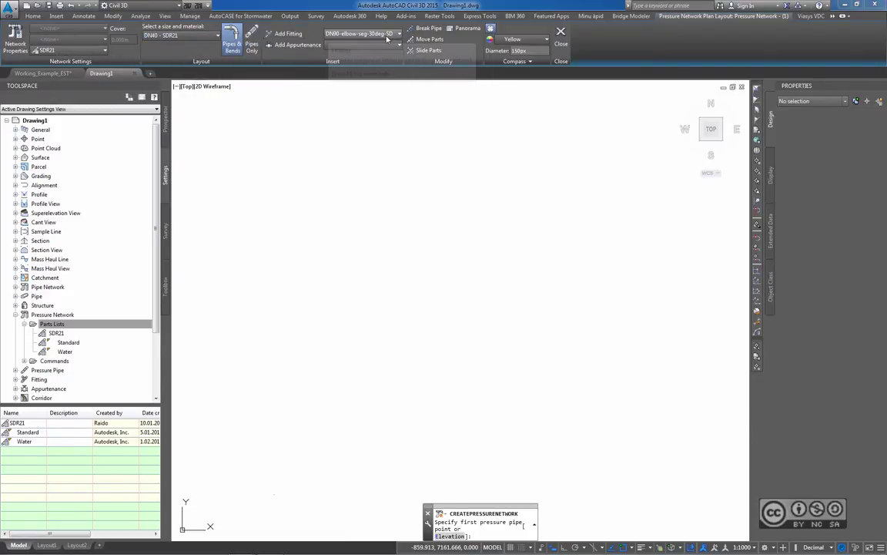
left_click(389, 36)
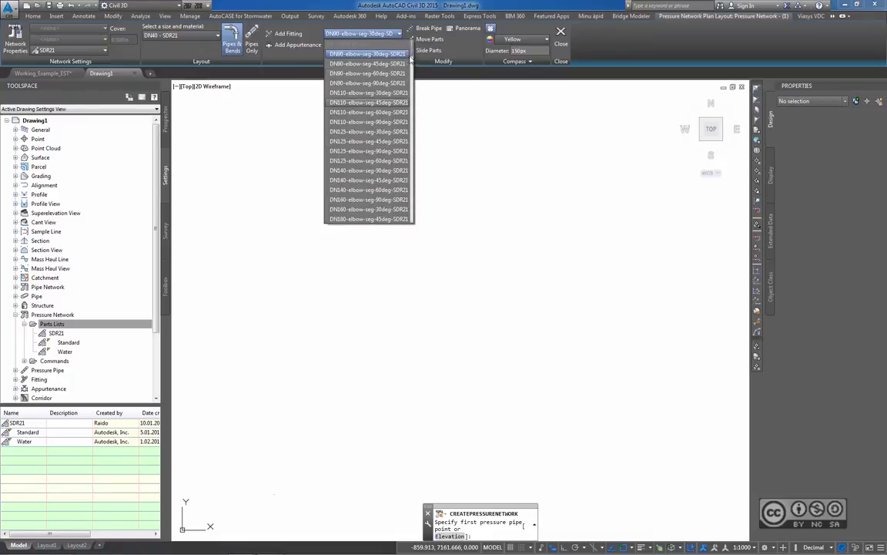
left_click(368, 54)
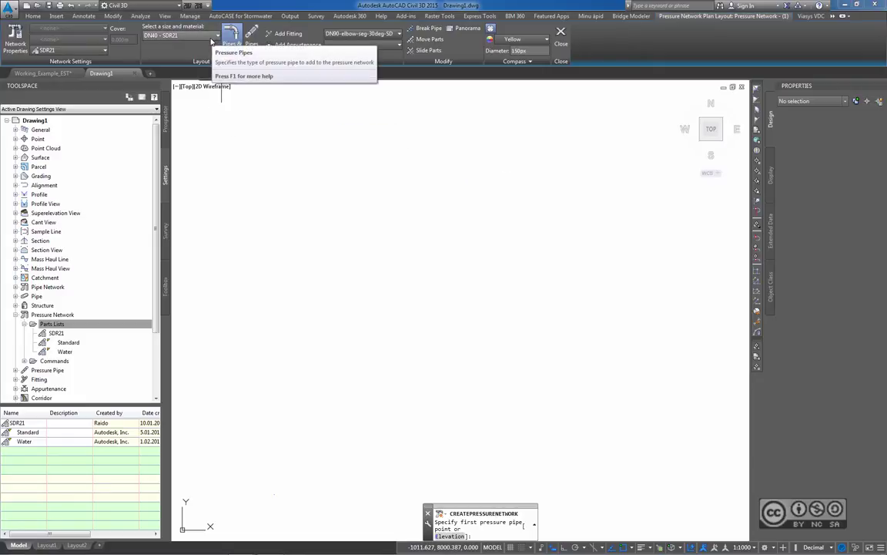
- Draw a stepped DN110 - SDR21 run of three orthogonal pipes with 90-degree bends, ending in a horizontal pipe about 4.1 units long, and save the drawing
left_click(213, 35)
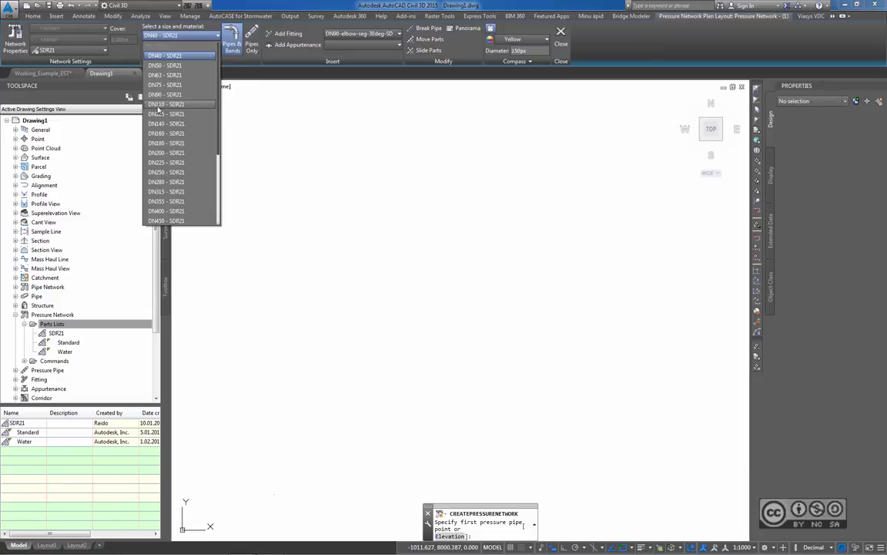
left_click(158, 104)
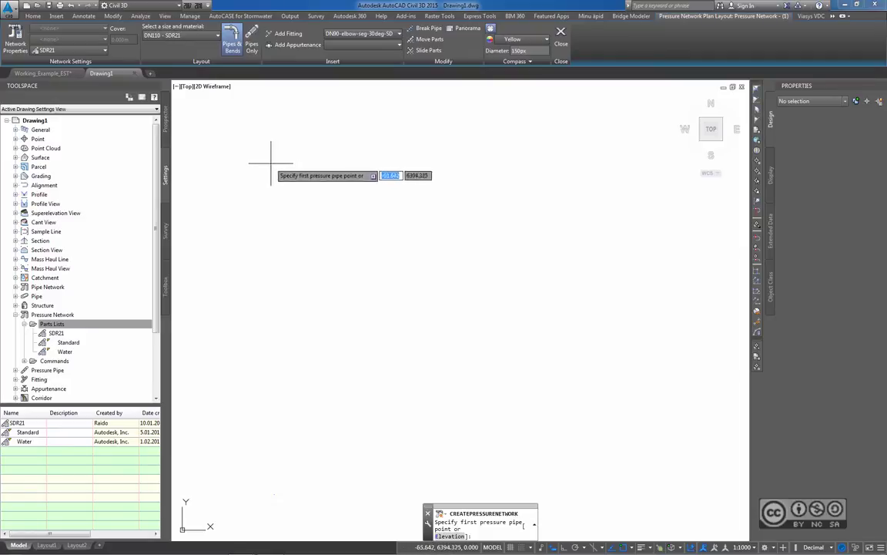
left_click(374, 216)
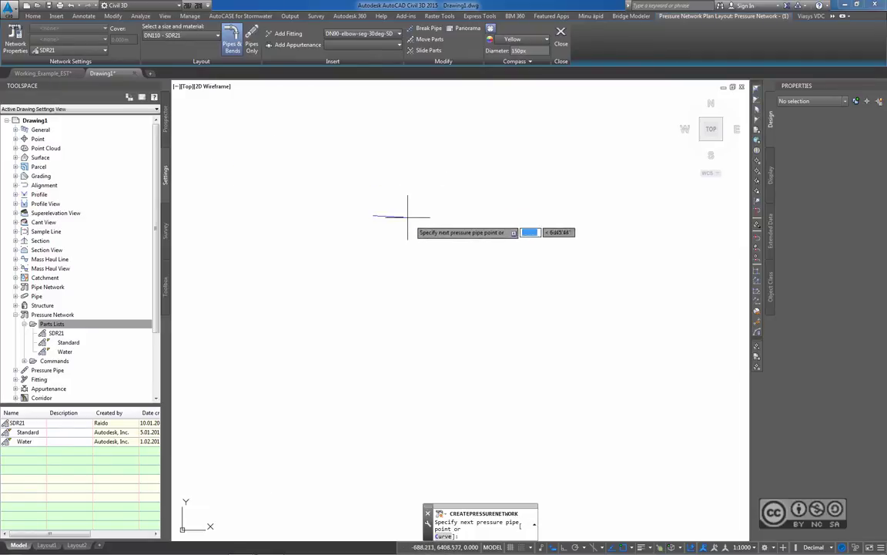
scroll(411, 221, "up", 4)
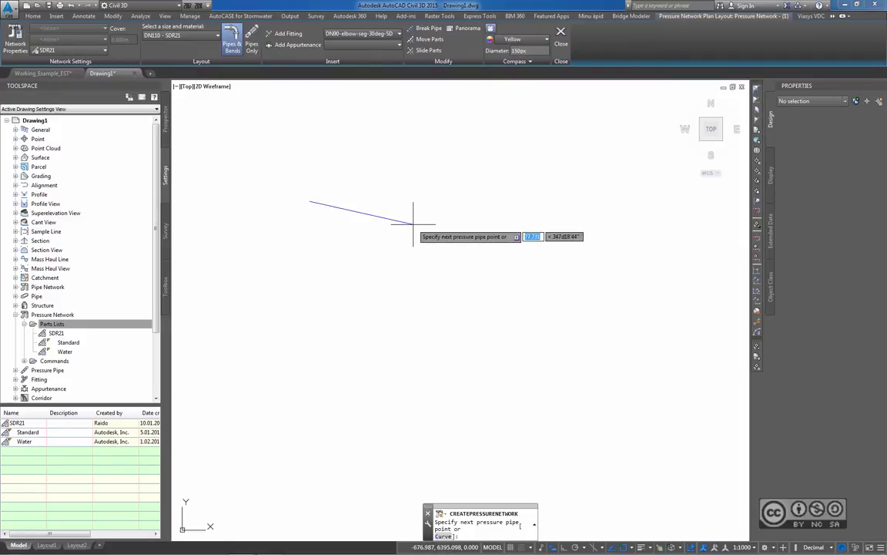
key("F8")
left_click(358, 176)
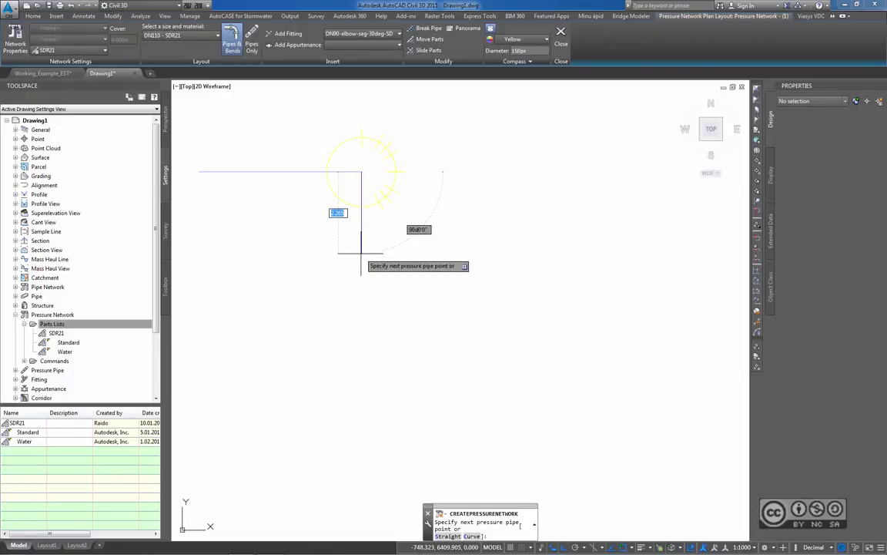
middle_click_drag(333, 252, 409, 287)
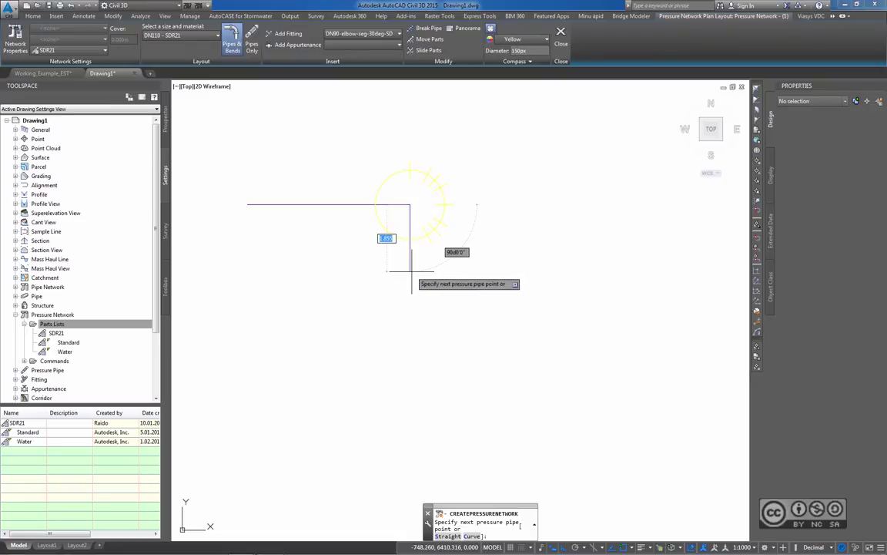
left_click(410, 341)
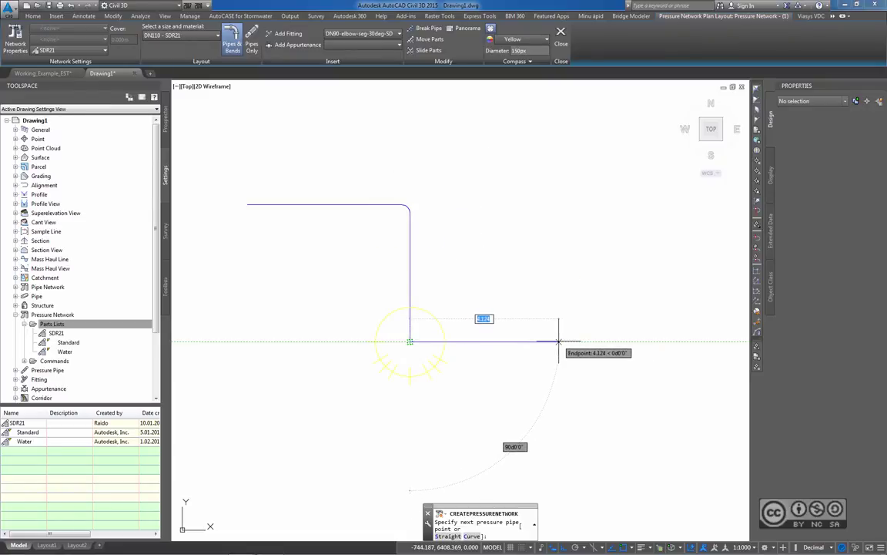
left_click(559, 341)
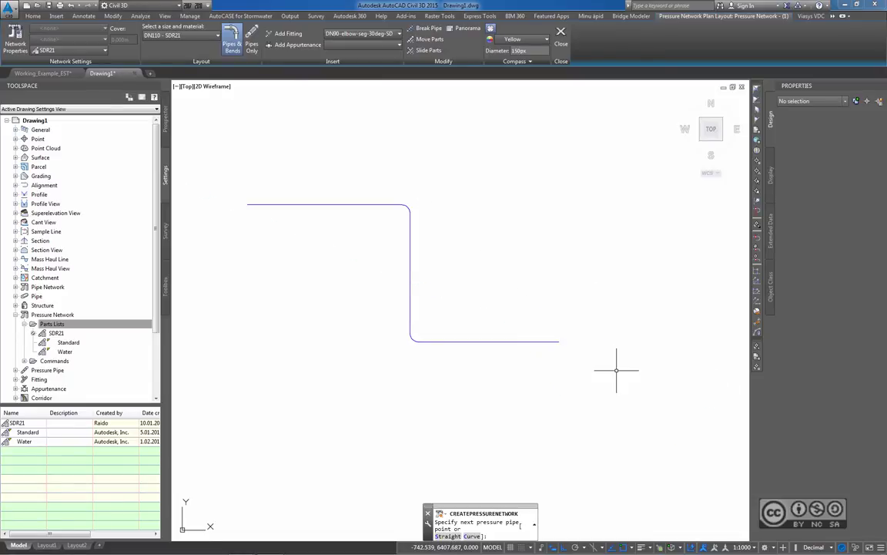
key("Return")
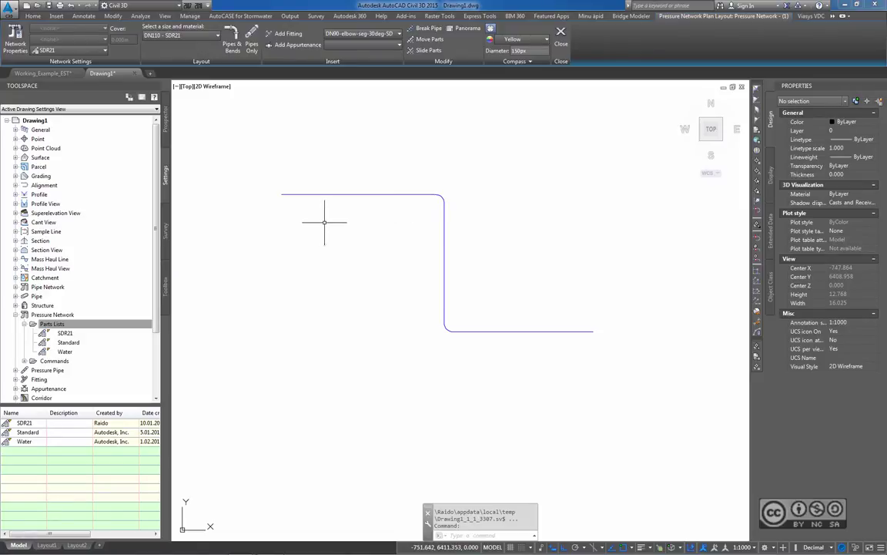
middle_click_drag(361, 214, 362, 232)
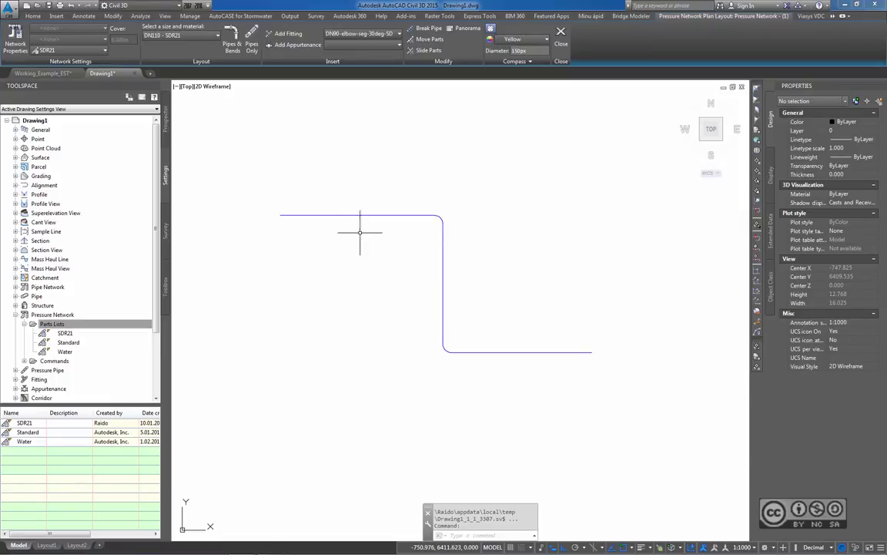
key("ctrl+s")
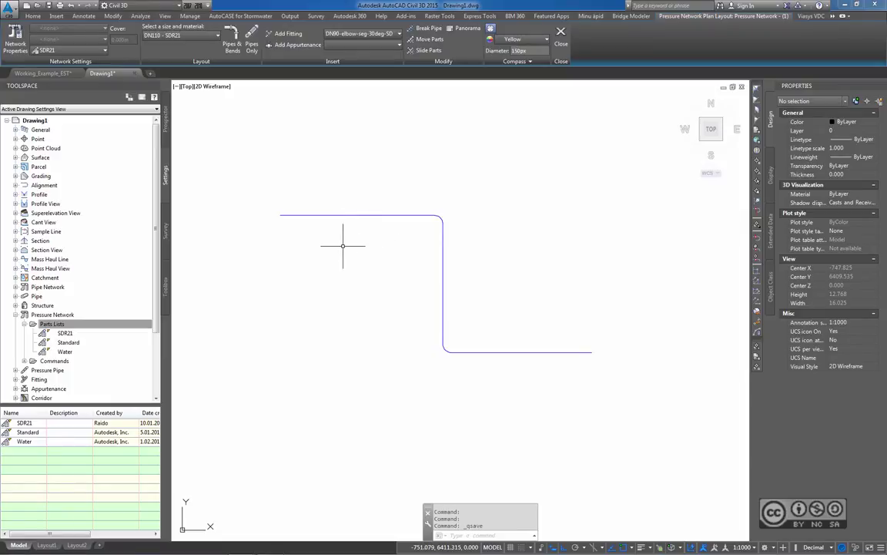
- Save the drawing as Working_Example_PE and turn on inside and outside pipe walls in the plan display of the Centerline (Water) pressure pipe style
key("Return")
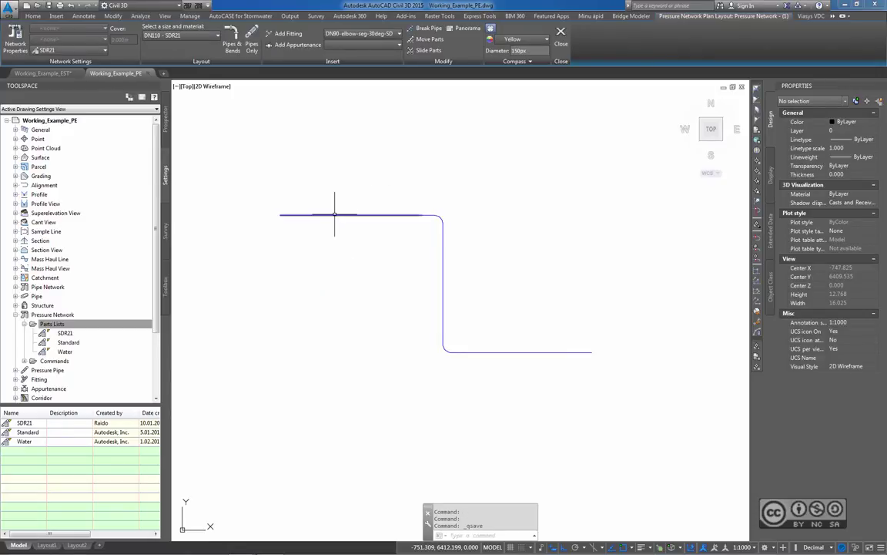
left_click(332, 214)
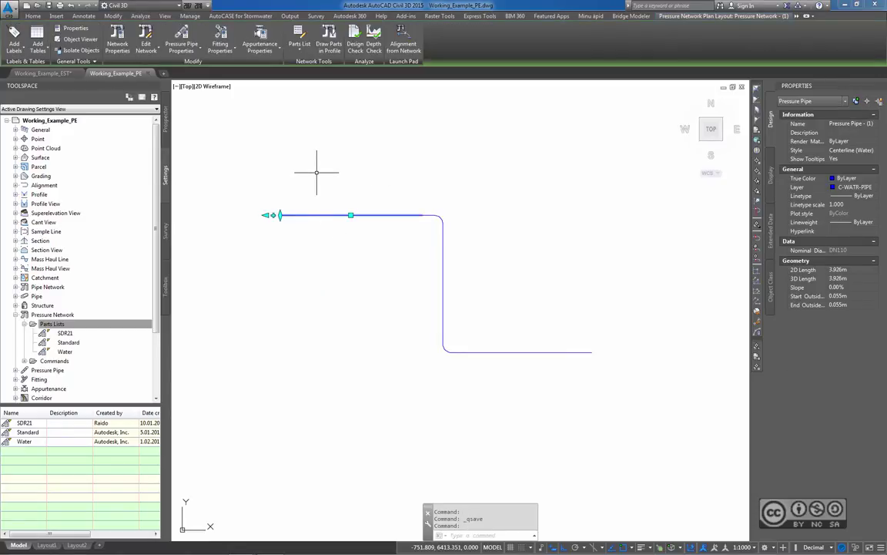
right_click(316, 174)
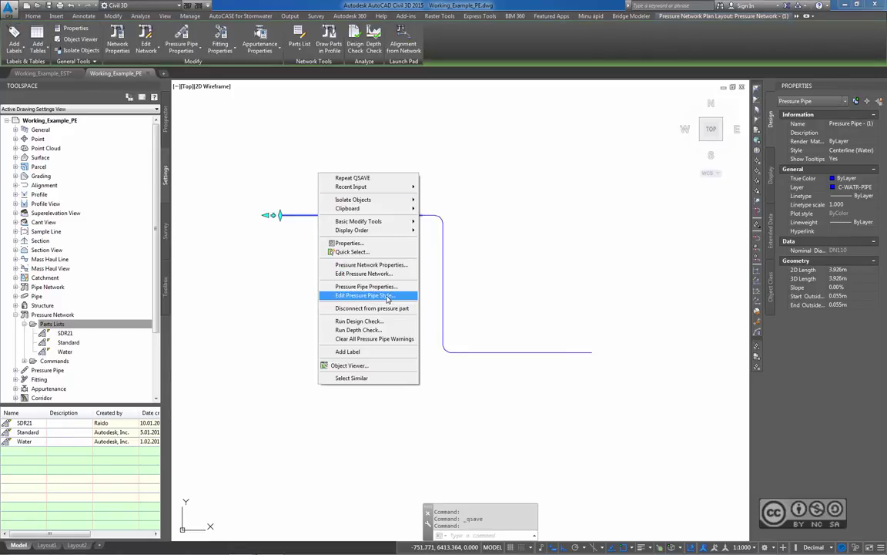
left_click(388, 297)
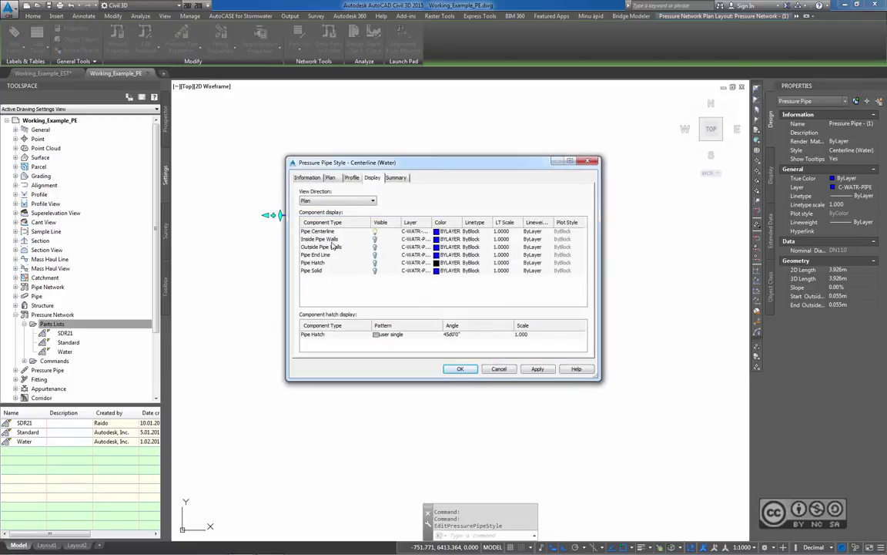
left_click(376, 240)
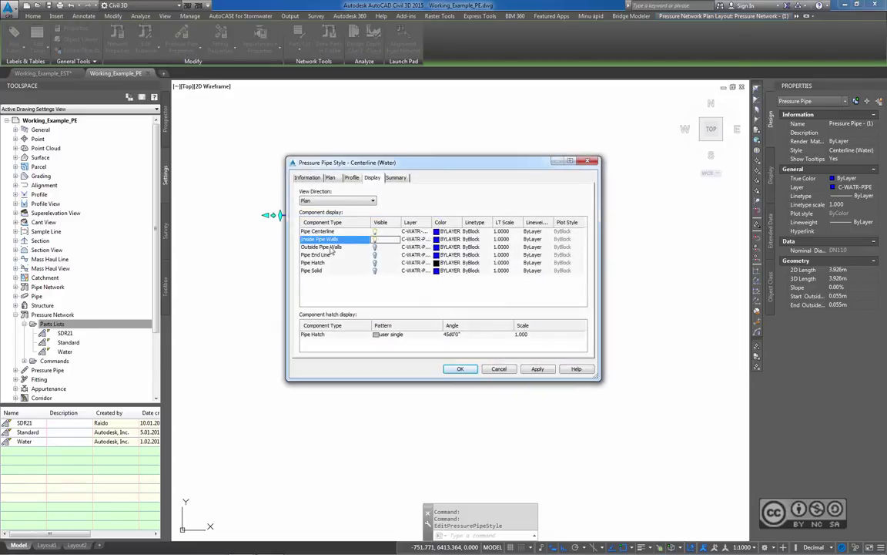
left_click(378, 247)
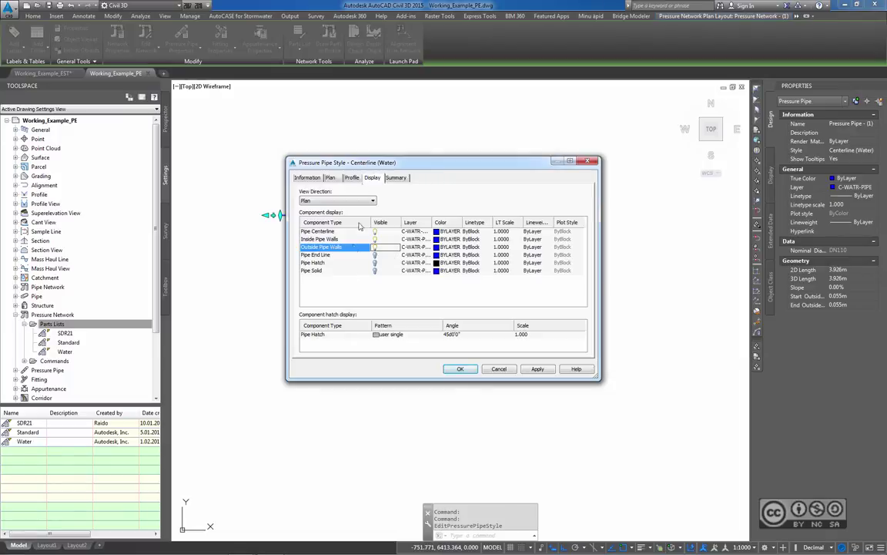
left_click(460, 368)
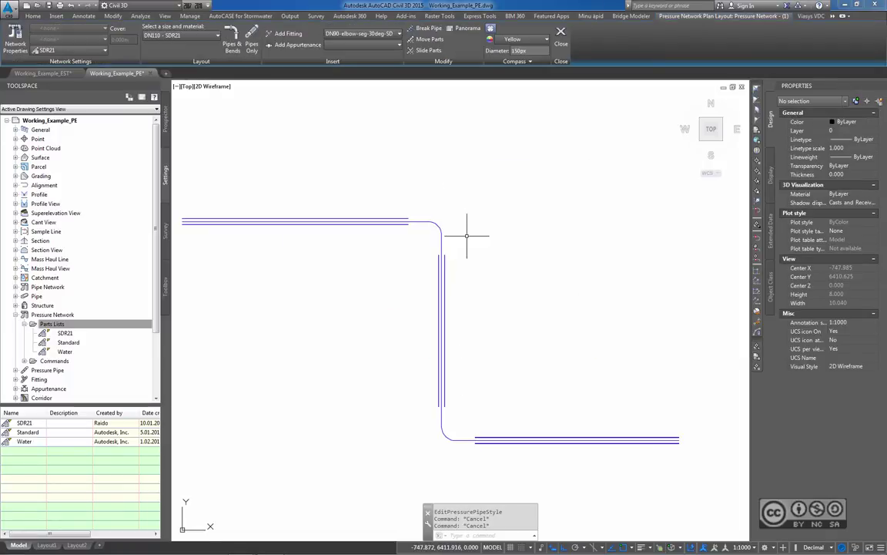
- Set the Centerline (Water) fitting style to display fittings as a catalog-defined block in plan
middle_click_drag(466, 235, 522, 224)
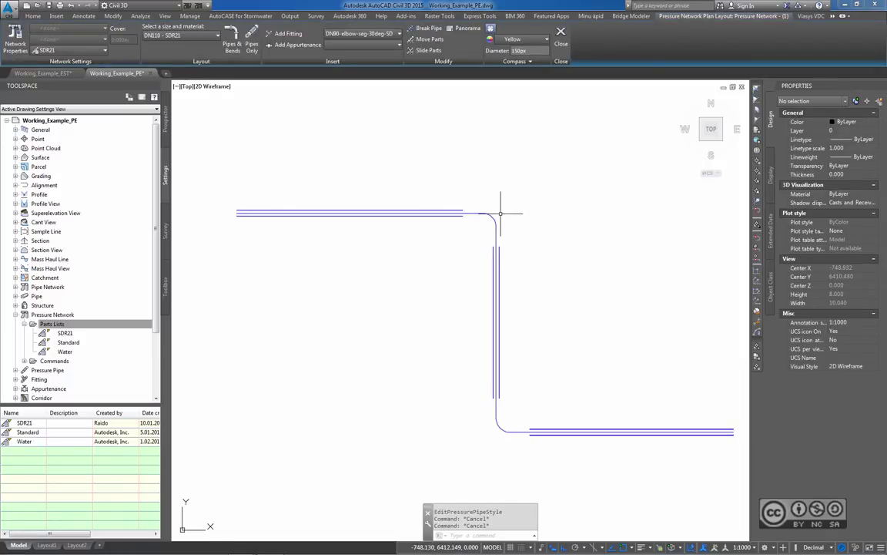
left_click(501, 214)
right_click(472, 165)
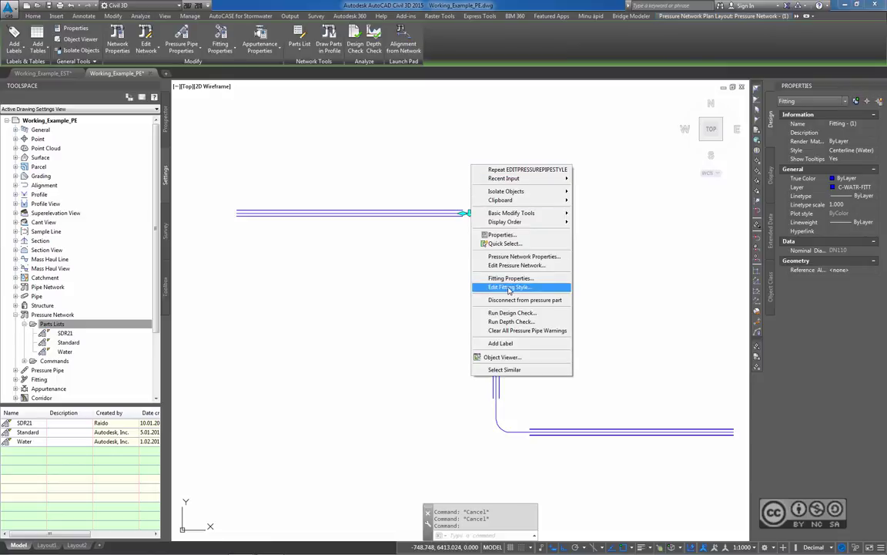
left_click(509, 287)
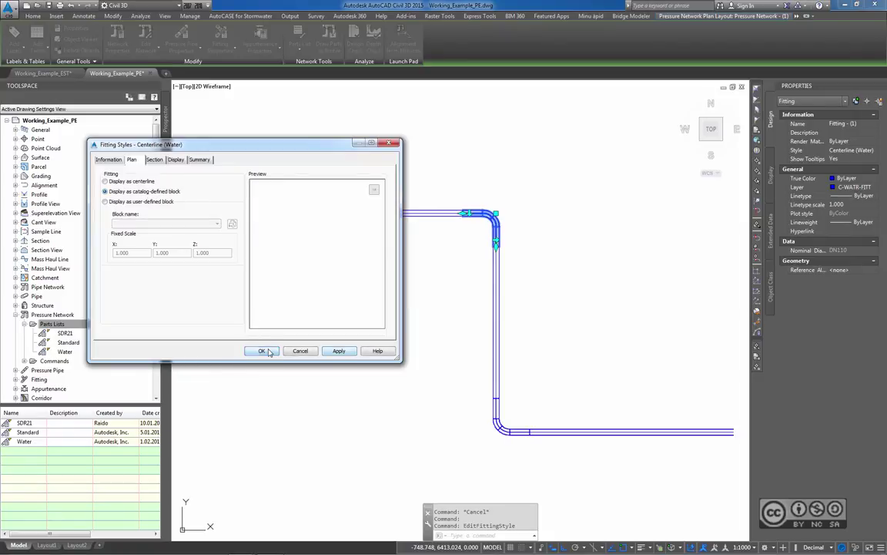
left_click(261, 350)
scroll(466, 269, "up", 2)
key("Escape")
scroll(383, 242, "up", 4)
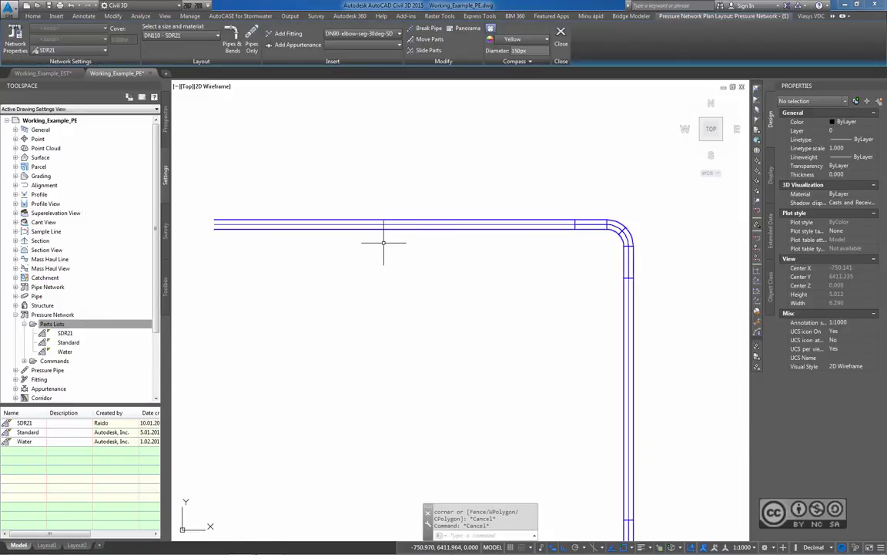
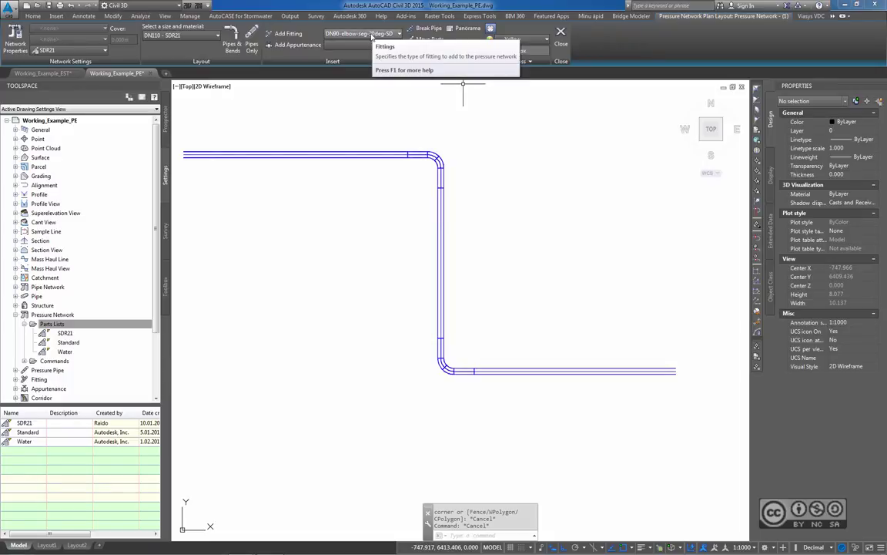
- Add a DN110-tee-seg-90deg-SDR21 fitting at the midpoint of the run's middle pipe with its branch facing west, and save the drawing
left_click(393, 33)
left_click_drag(412, 52, 410, 139)
scroll(342, 114, "up", 5)
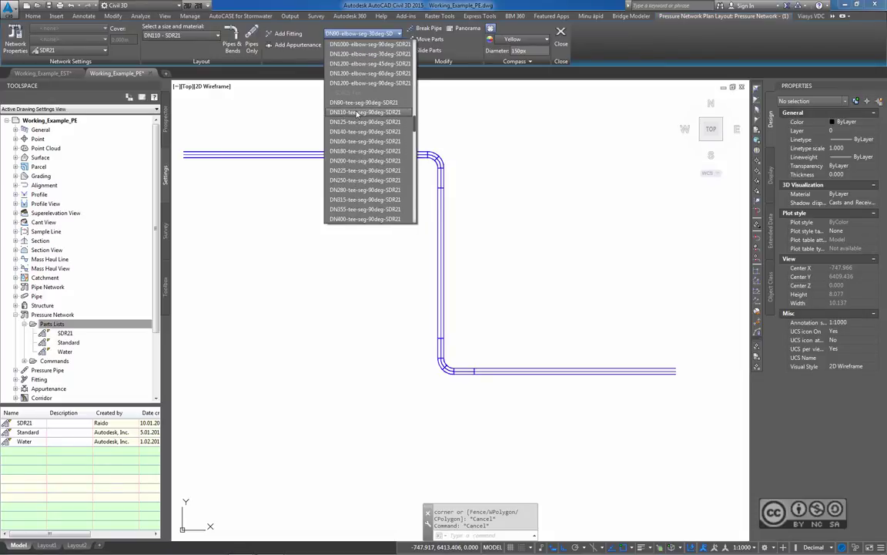
left_click(357, 114)
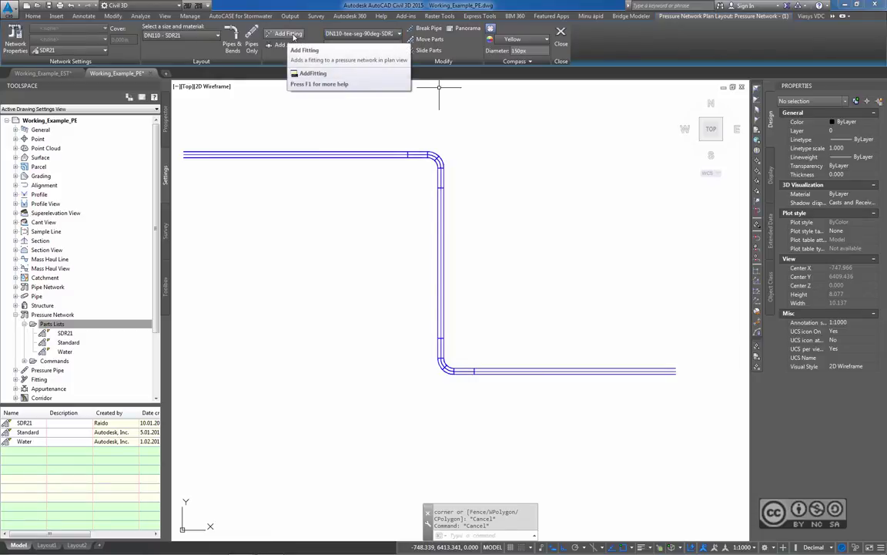
left_click(290, 35)
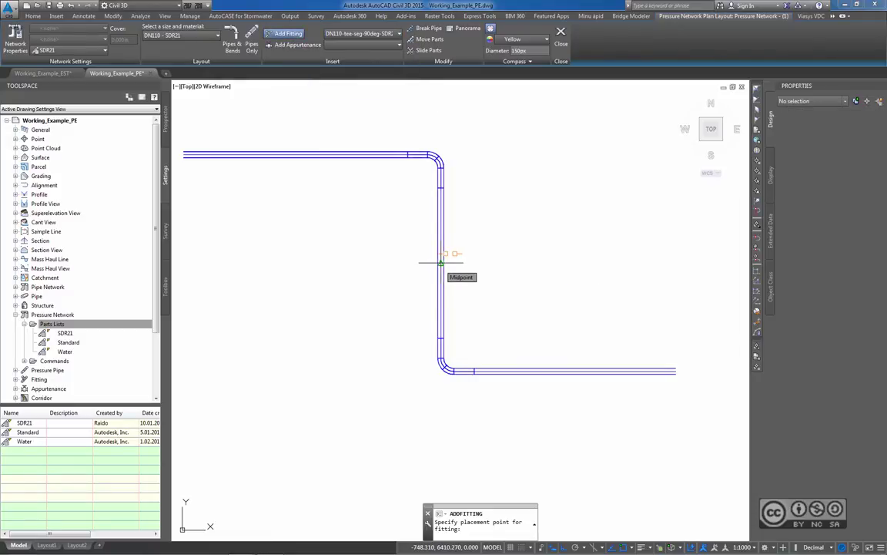
left_click(440, 262)
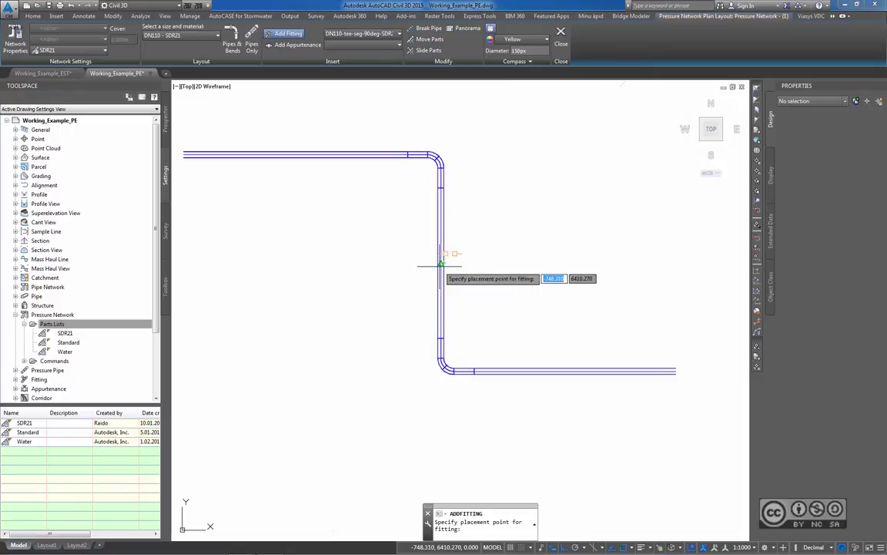
left_click(418, 261)
key("ctrl+s")
middle_click_drag(507, 250, 511, 257)
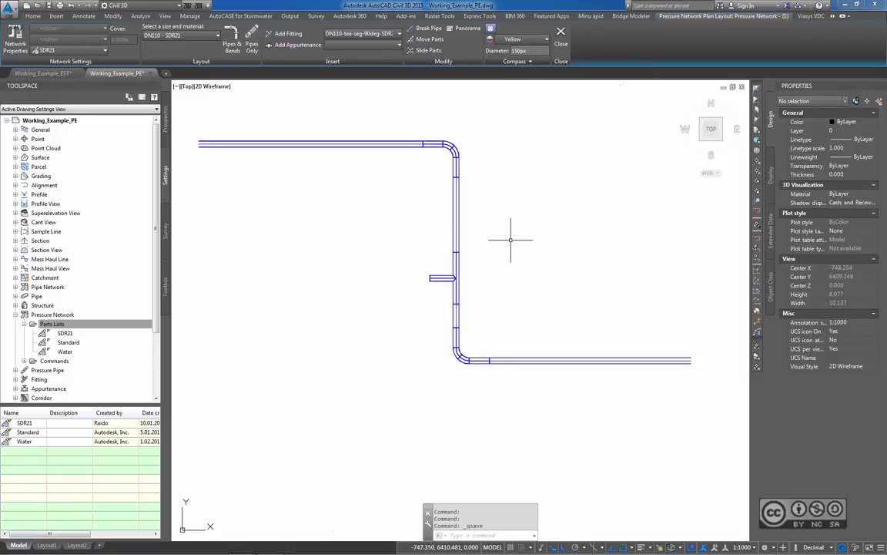
- Show the pipe network in a southwest isometric view with the Conceptual visual style
left_click(700, 138)
middle_click_drag(472, 328, 461, 337)
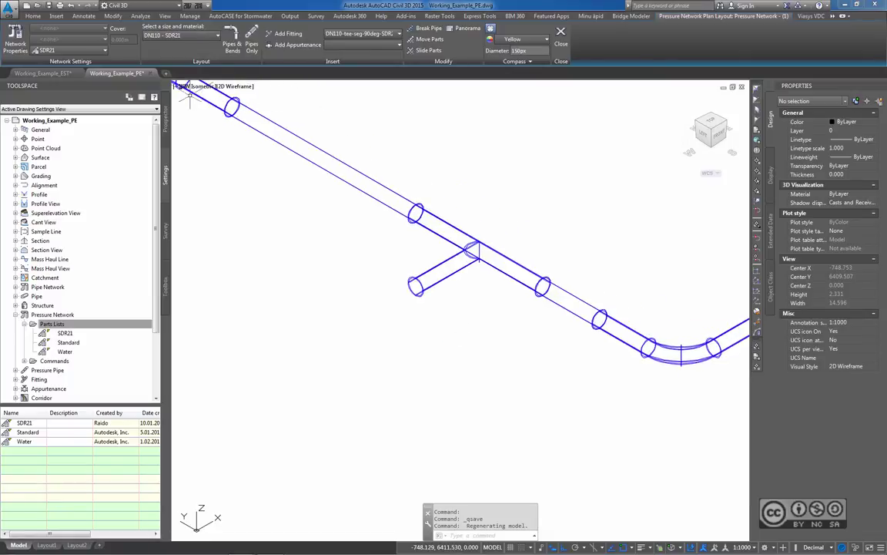
left_click(241, 88)
left_click(246, 108)
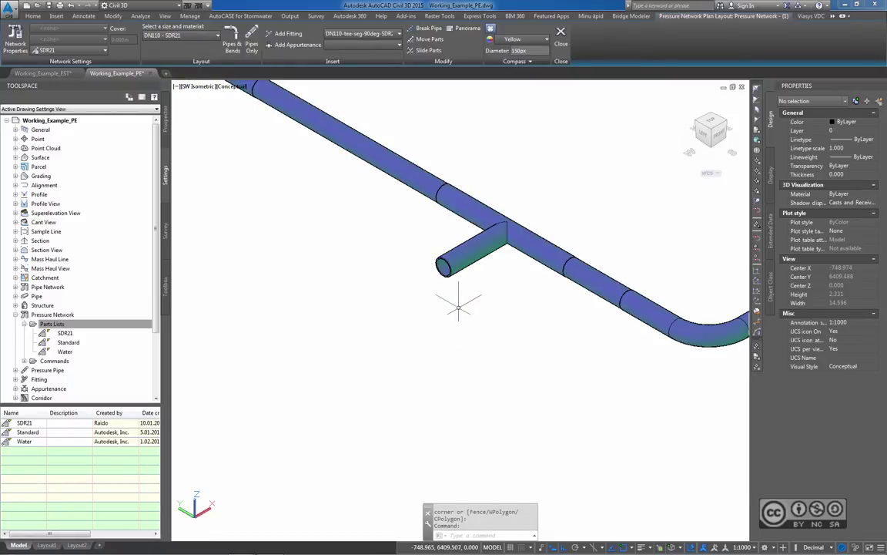
- Continue the layout from the tee's open branch with one curved DN110 - SDR21 pipe of radius about 4.9
left_click(444, 258)
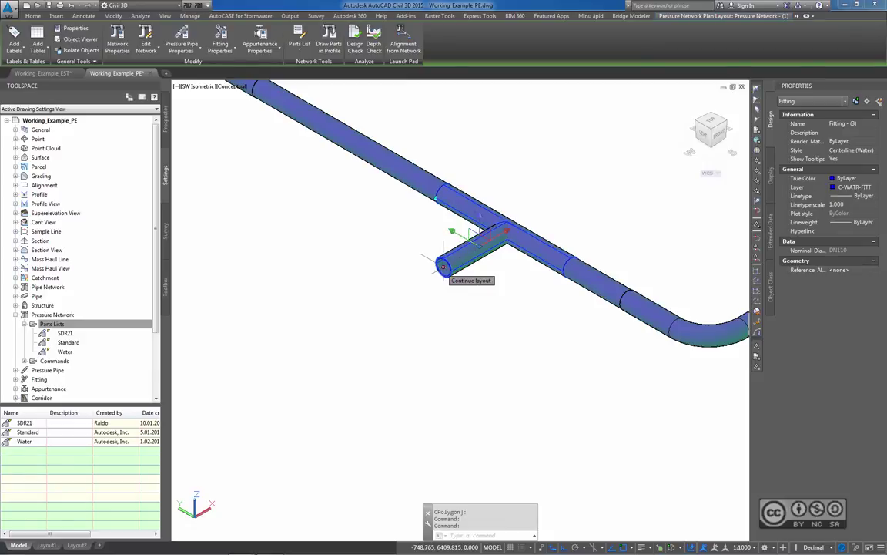
left_click(443, 266)
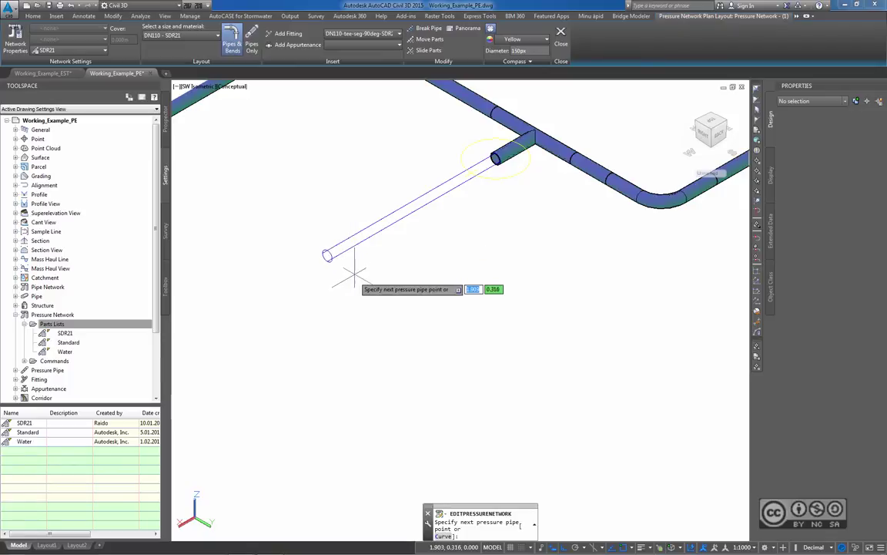
left_click(443, 537)
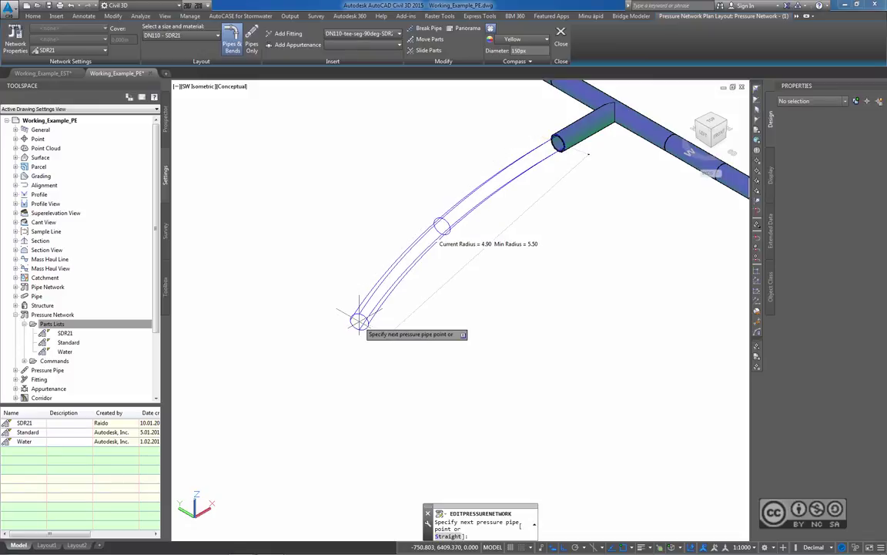
left_click(359, 321)
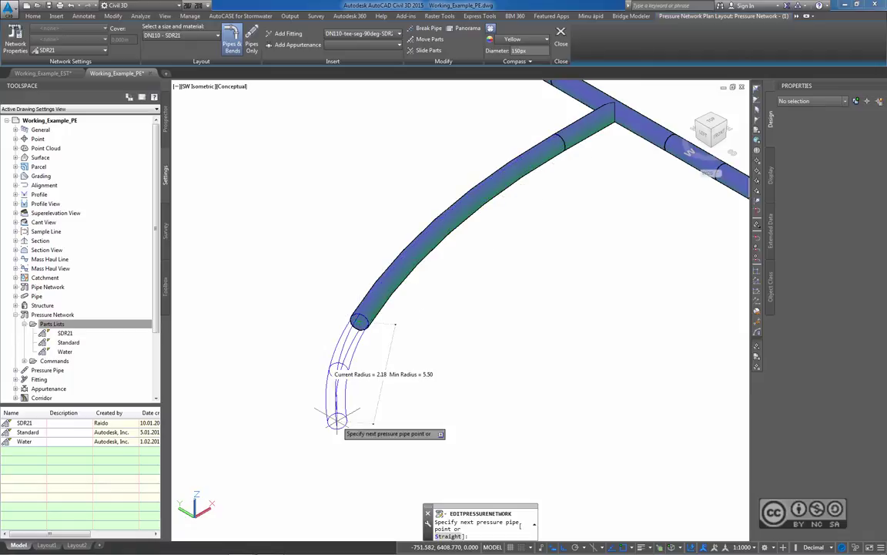
key("Escape")
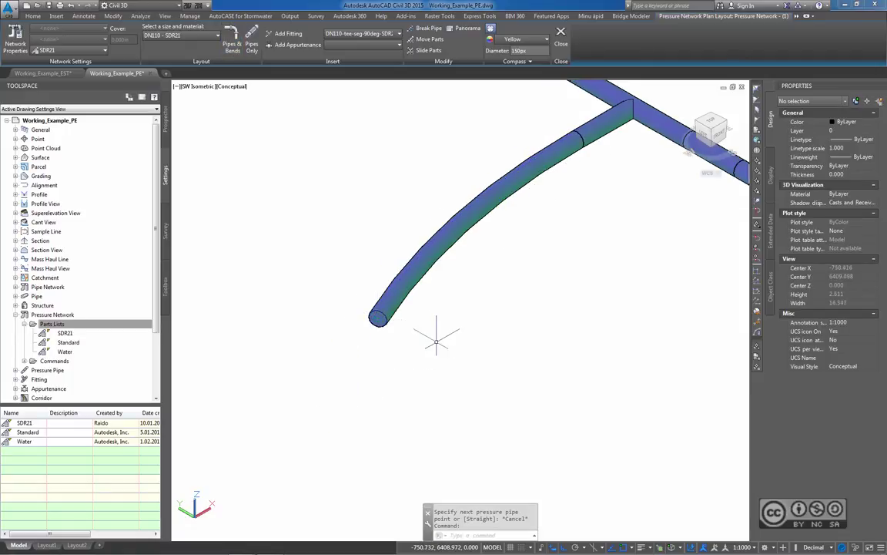
- Add a DN110-elbow-seg-90deg-SDR21 fitting at the free end of the curved pipe
left_click(370, 37)
scroll(370, 115, "up", 5)
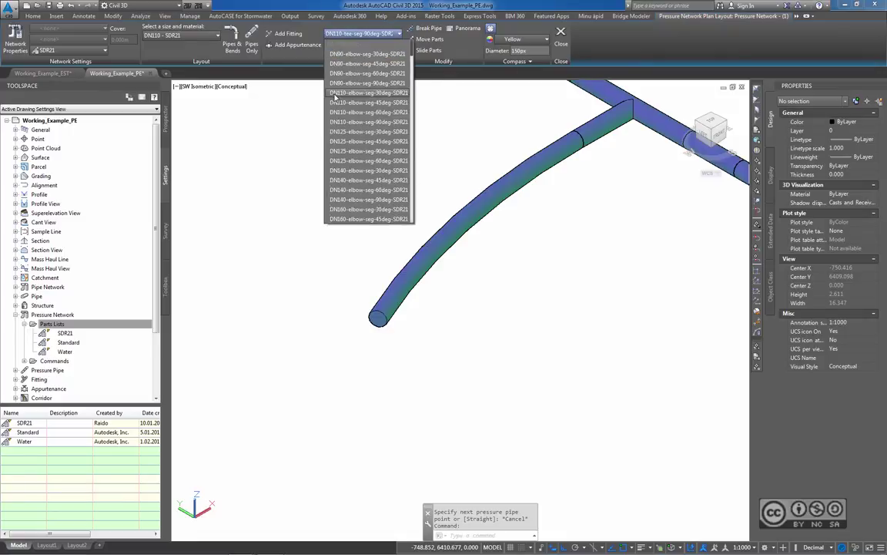
left_click(334, 123)
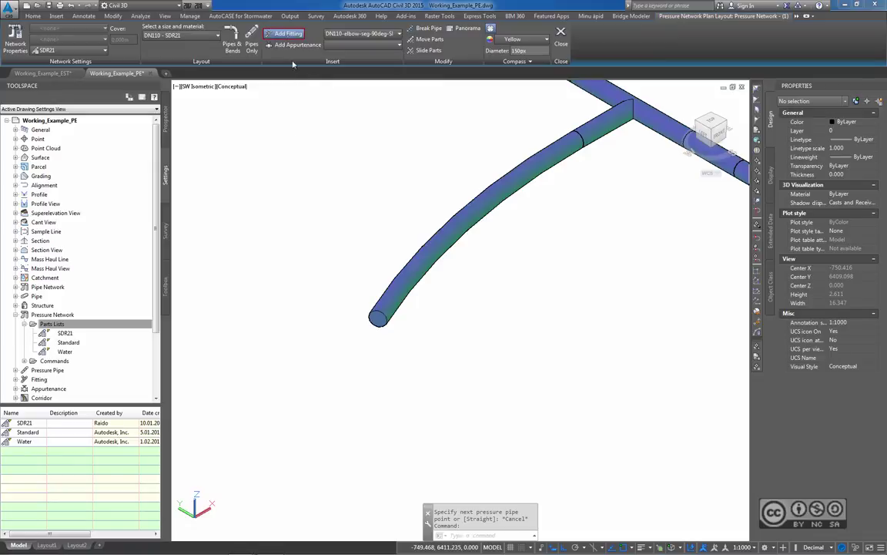
left_click(378, 314)
key("Escape")
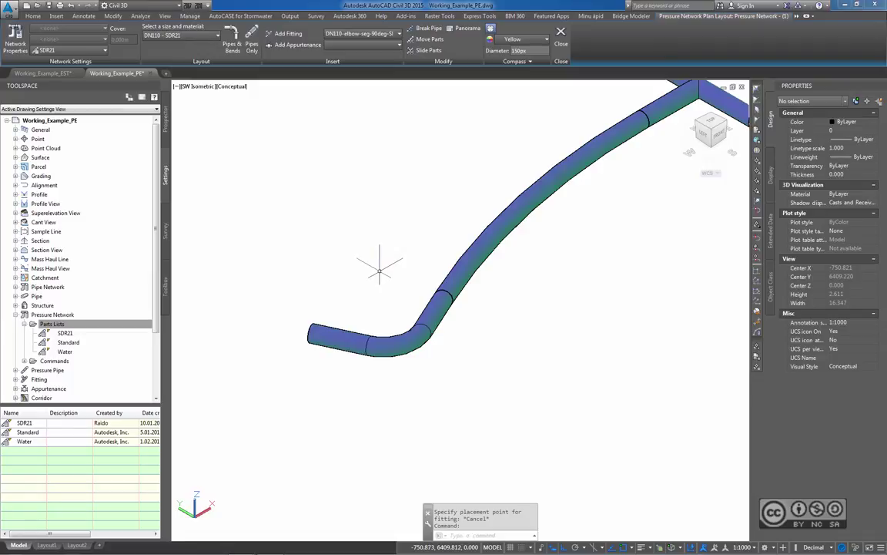
mouse_move(376, 274)
middle_mouse_down("shift")
mouse_move(370, 289)
mouse_move(375, 283)
middle_mouse_up("shift")
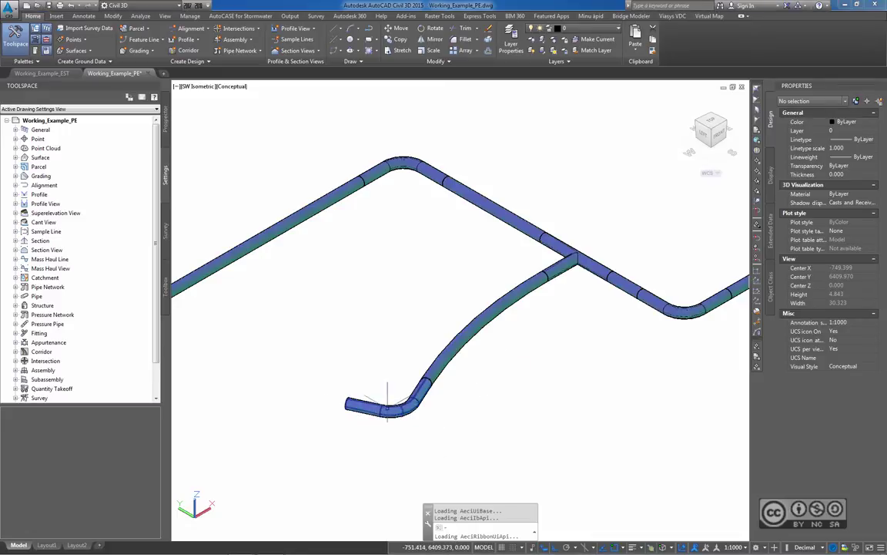
- Switch the view to 2D Wireframe and rotate the elbow at the curved pipe's end to 90 degrees, with its open end pointing straight up
scroll(368, 323, "up", 1)
left_click_drag(344, 231, 271, 228)
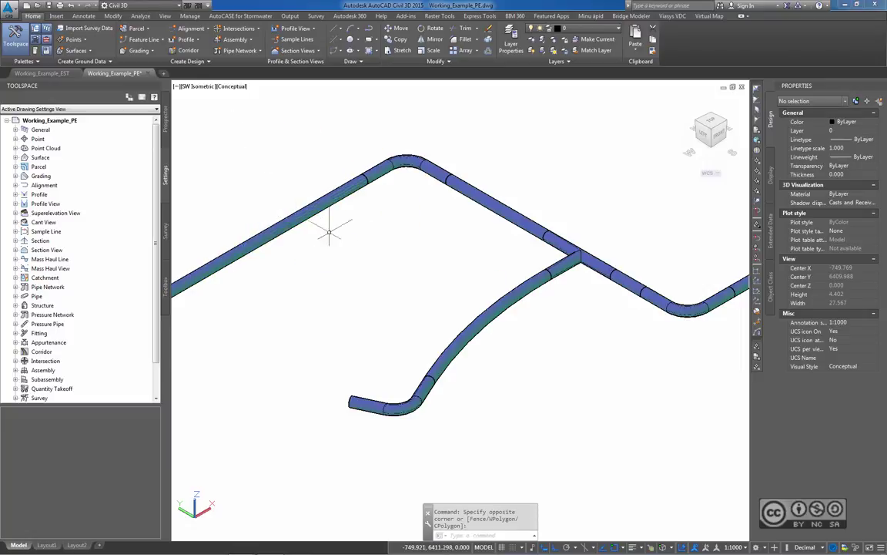
left_click(231, 88)
left_click(264, 110)
scroll(512, 312, "up", 2)
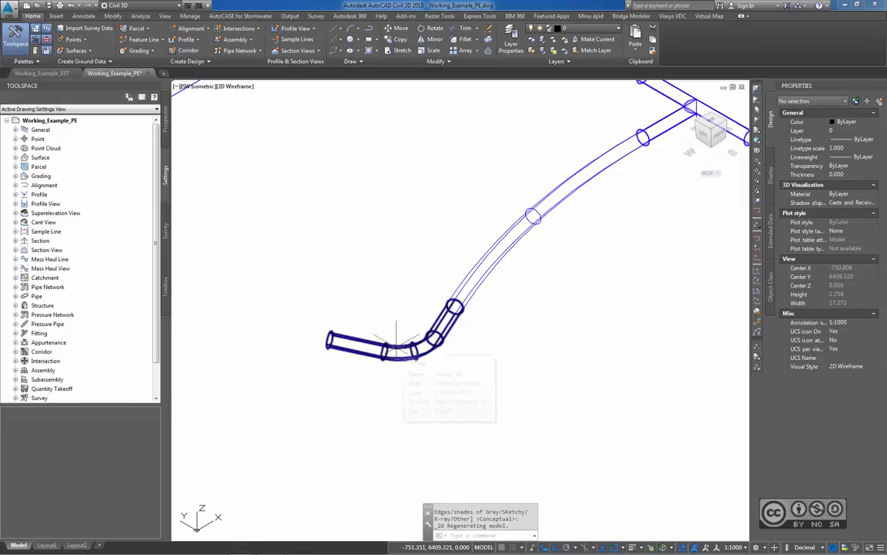
left_click(396, 345)
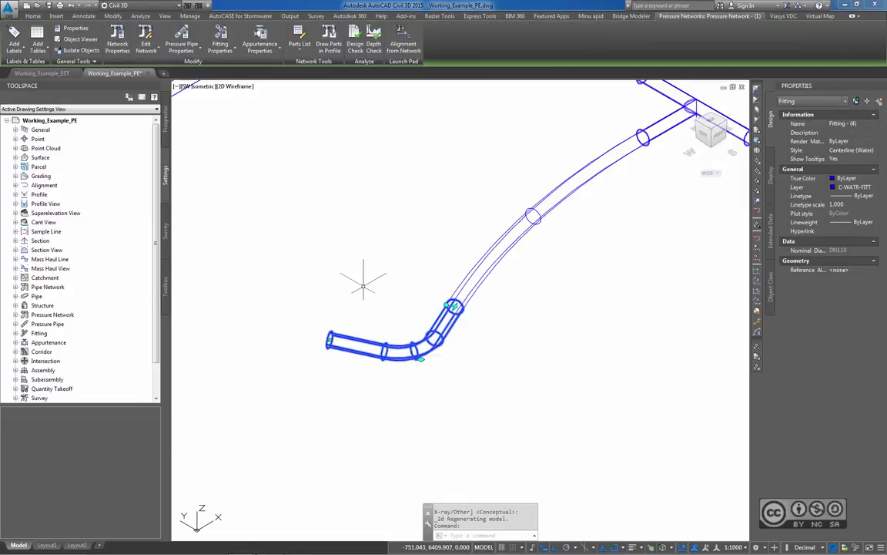
left_click(447, 305)
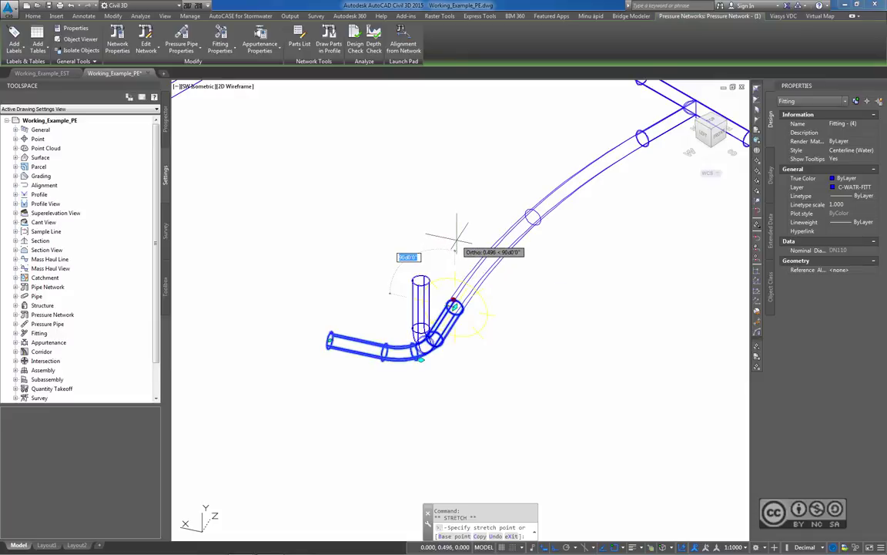
left_click(458, 245)
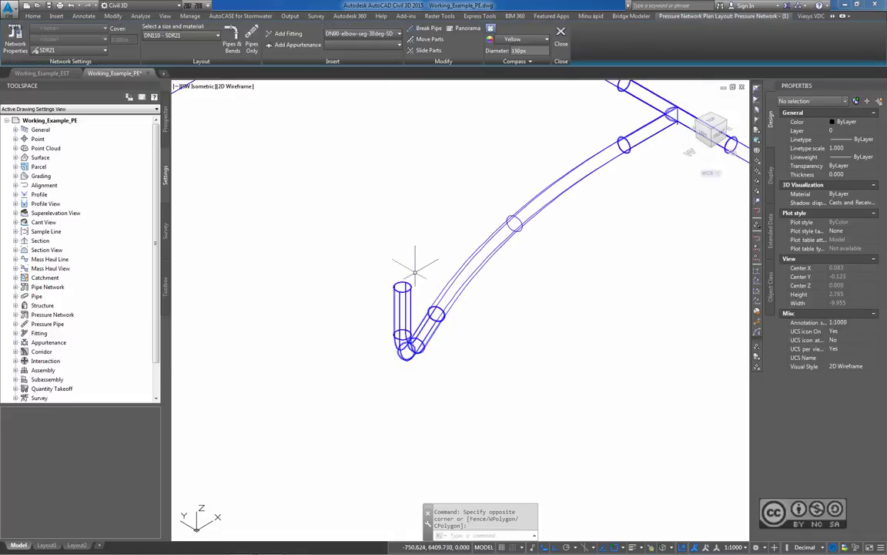
- Continue the layout from the rotated elbow's open end with a vertical DN110 - SDR21 pipe
left_click(369, 308)
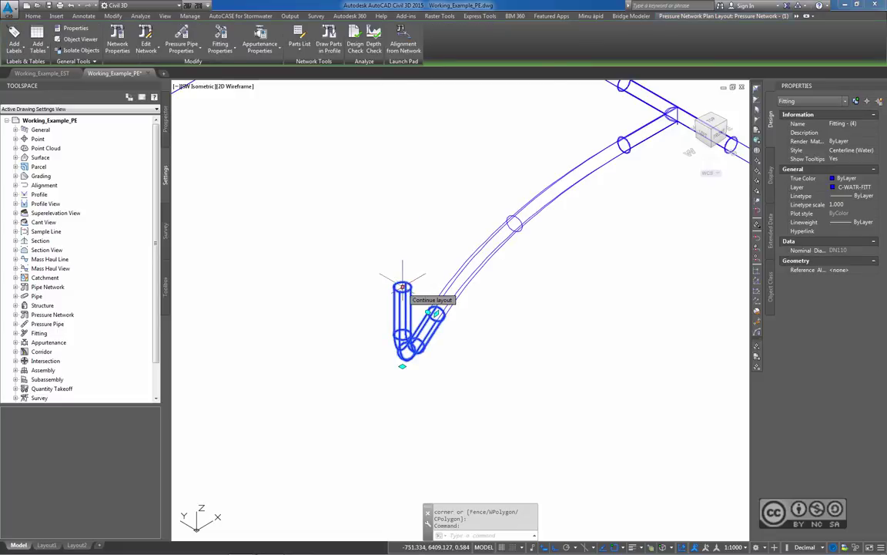
left_click(403, 286)
scroll(402, 293, "down", 5)
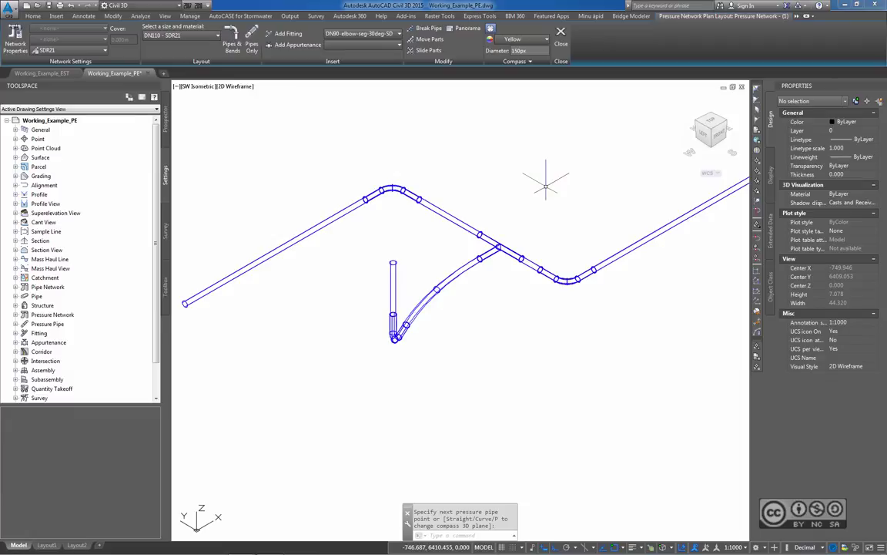
middle_click_drag(529, 184, 397, 200)
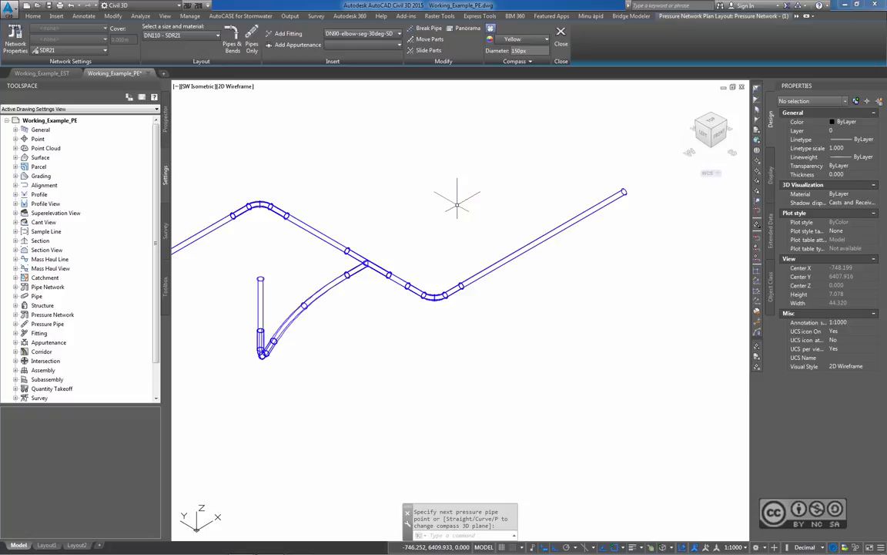
middle_click_drag(361, 177, 439, 183)
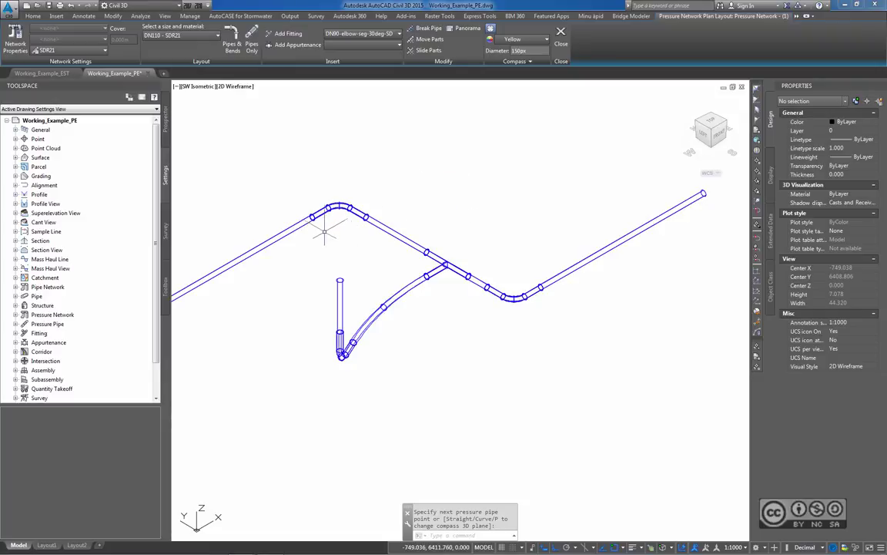
- Switch to the Working_Example_EST drawing and examine the pipe wall labels on the two short parallel pipes
left_click(42, 73)
left_click(453, 204)
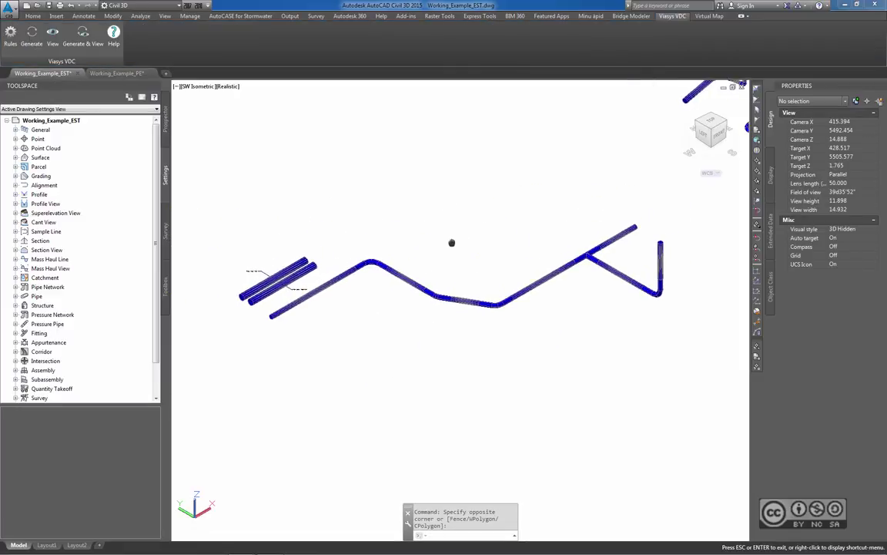
left_click(451, 242)
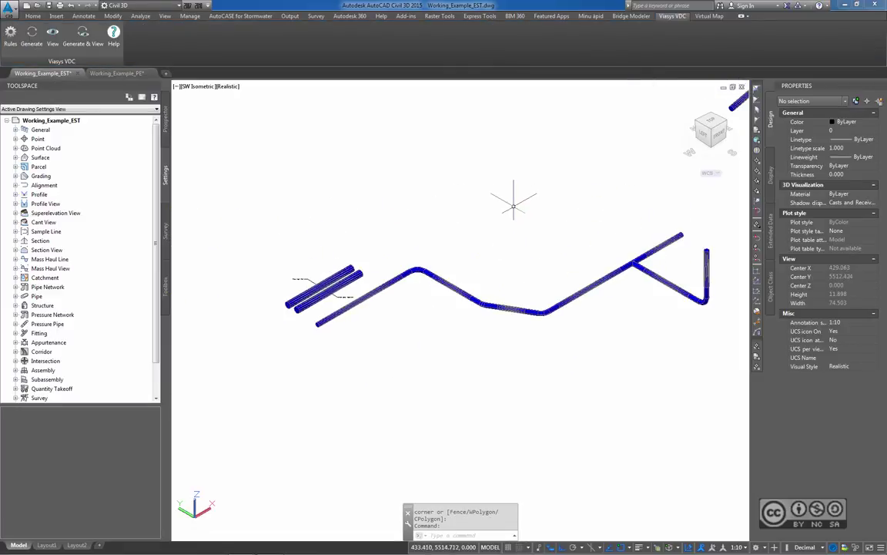
middle_click_drag(410, 218, 493, 168)
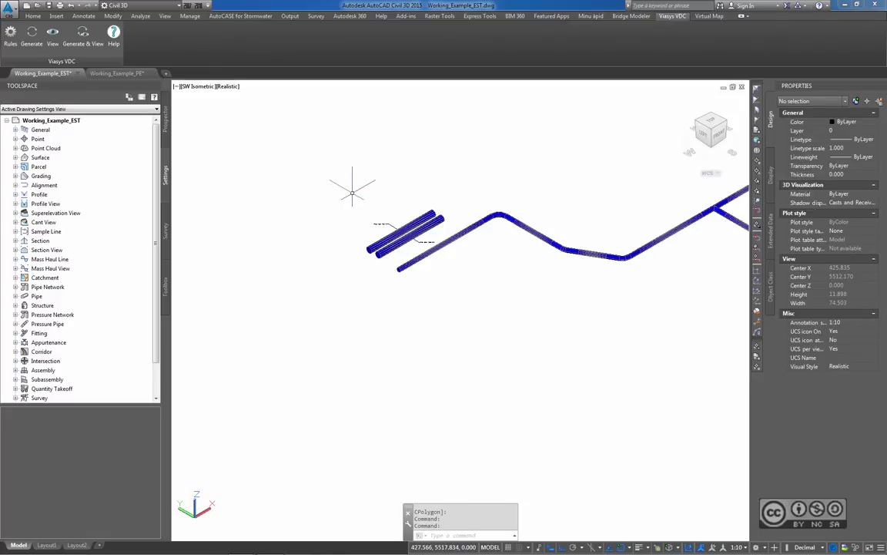
scroll(407, 253, "up", 5)
scroll(405, 239, "up", 4)
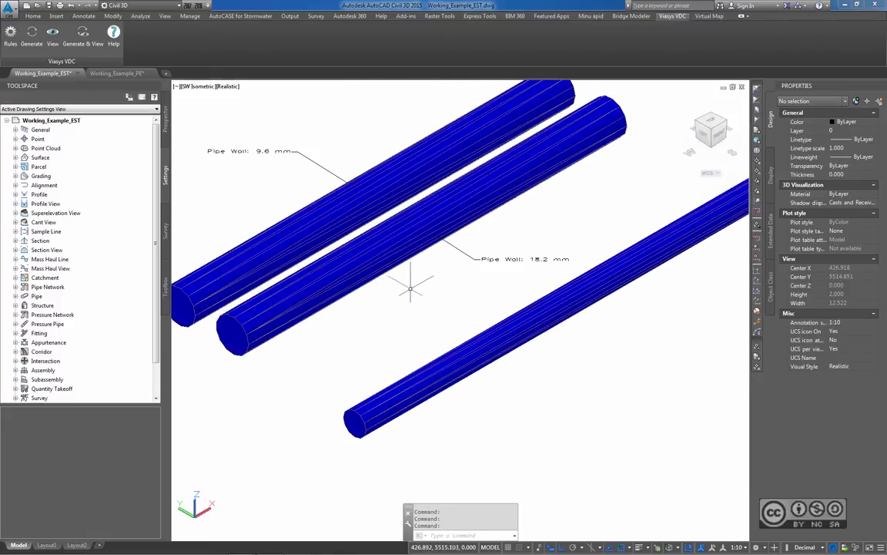
scroll(432, 238, "down", 5)
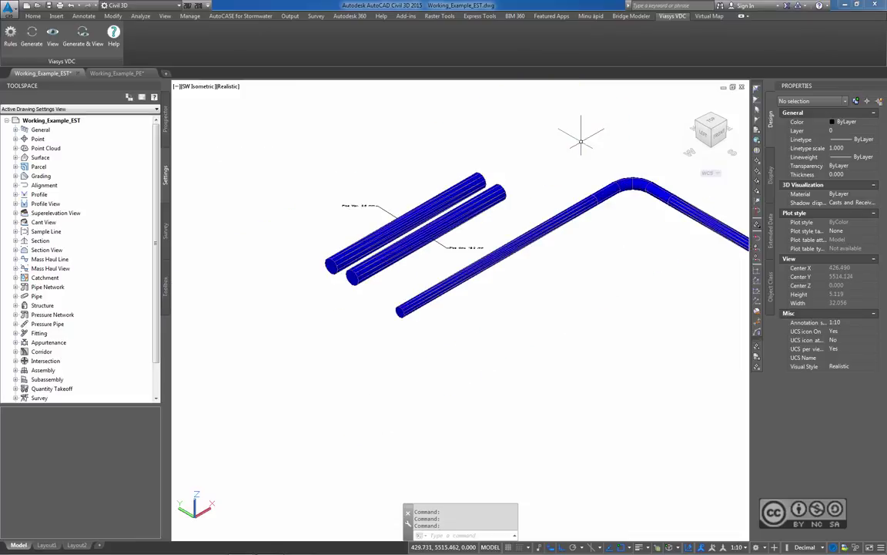
- Set the view to Top with the 2D Wireframe visual style, keeping all the pressure networks in sight
left_click(709, 121)
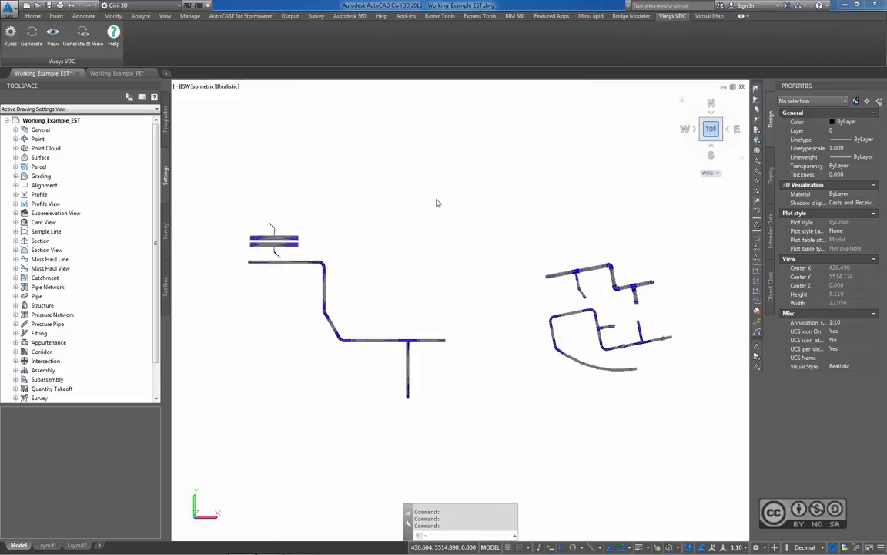
left_click(212, 87)
left_click(231, 109)
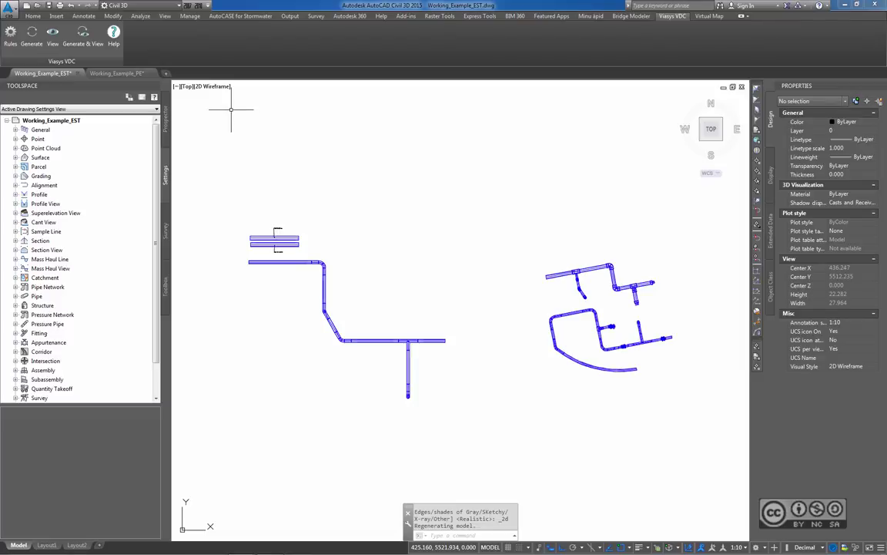
scroll(259, 238, "up", 10)
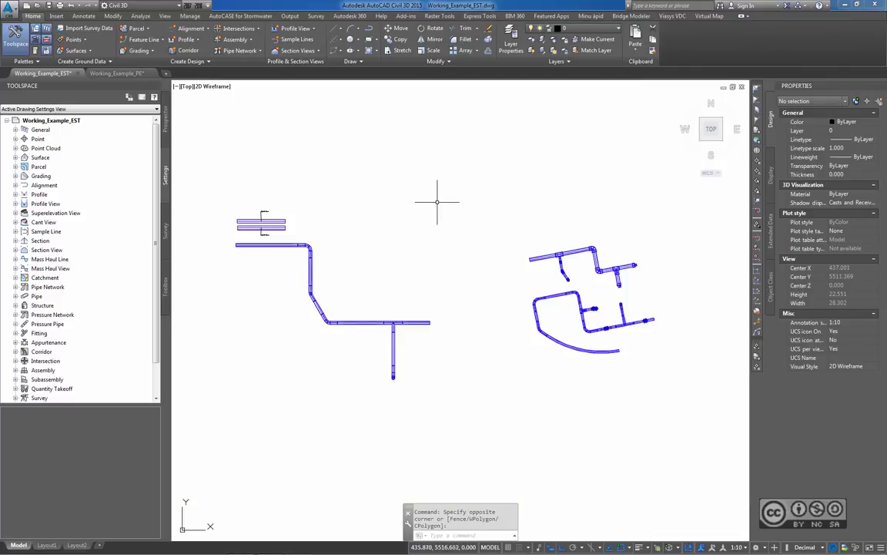
- Compute a summary quantity takeoff for the whole drawing and show the report in the Summary (HTML).xsl format
left_click(130, 15)
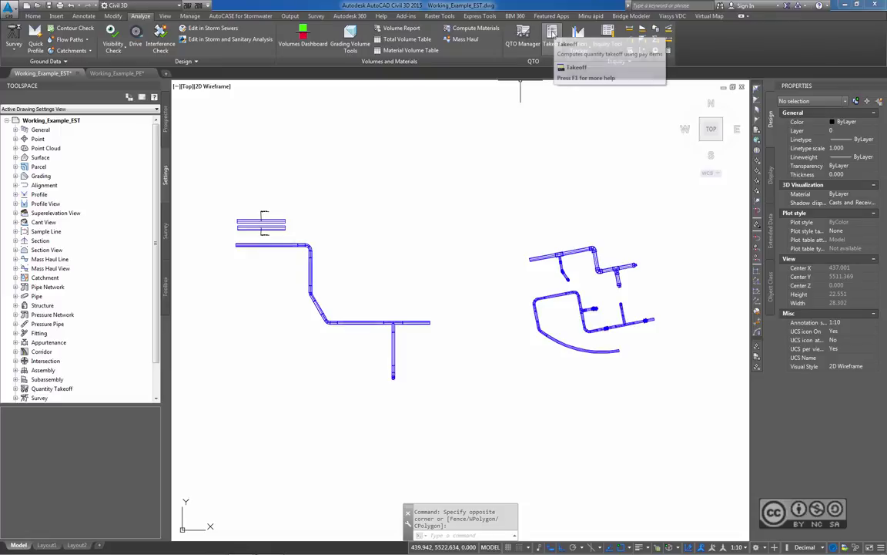
left_click(552, 35)
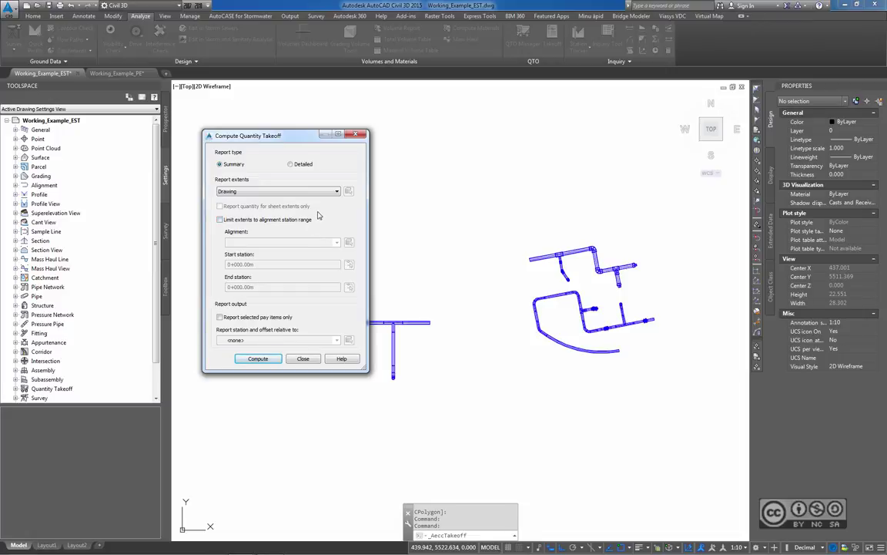
left_click(260, 359)
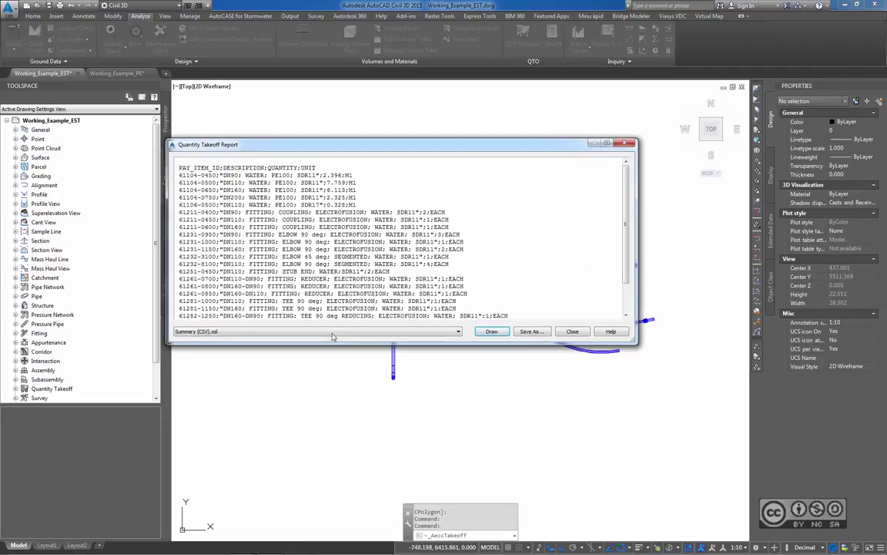
left_click_drag(348, 145, 373, 141)
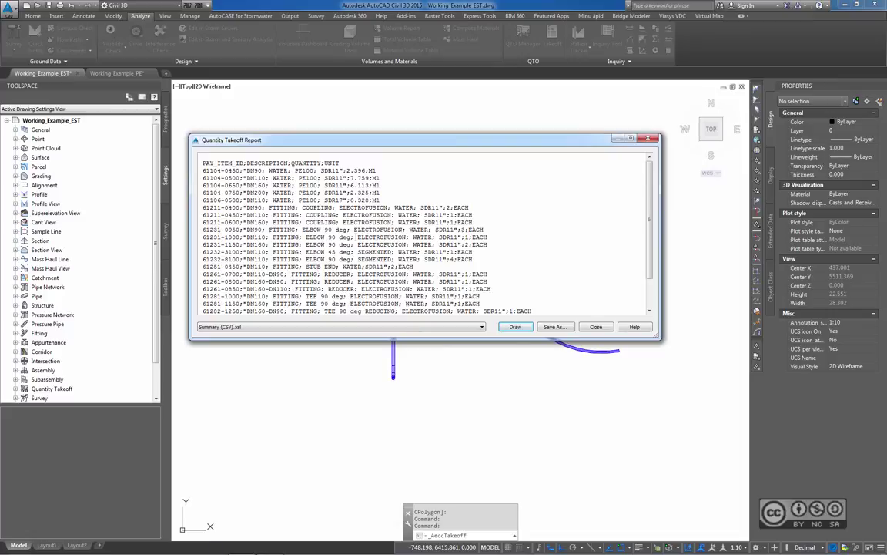
left_click(282, 328)
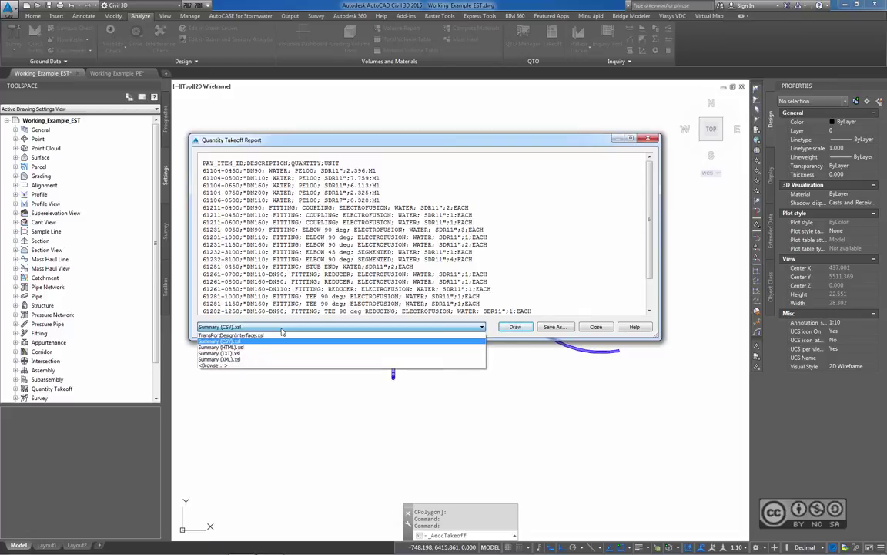
left_click(223, 348)
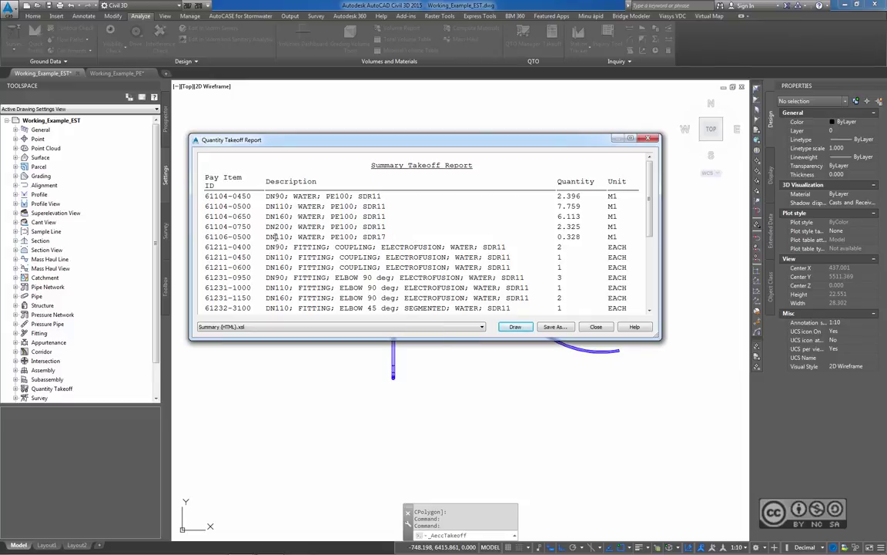
- Examine the takeoff report's descriptions and quantities for the DN110 SDR17 and SDR11 pipes and the electrofusion fittings
left_click_drag(266, 238, 386, 238)
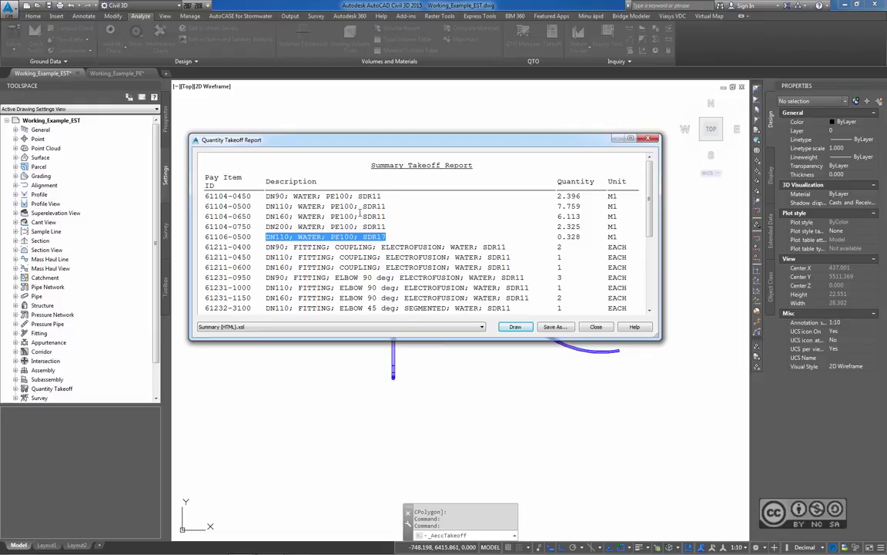
left_click_drag(266, 207, 380, 212)
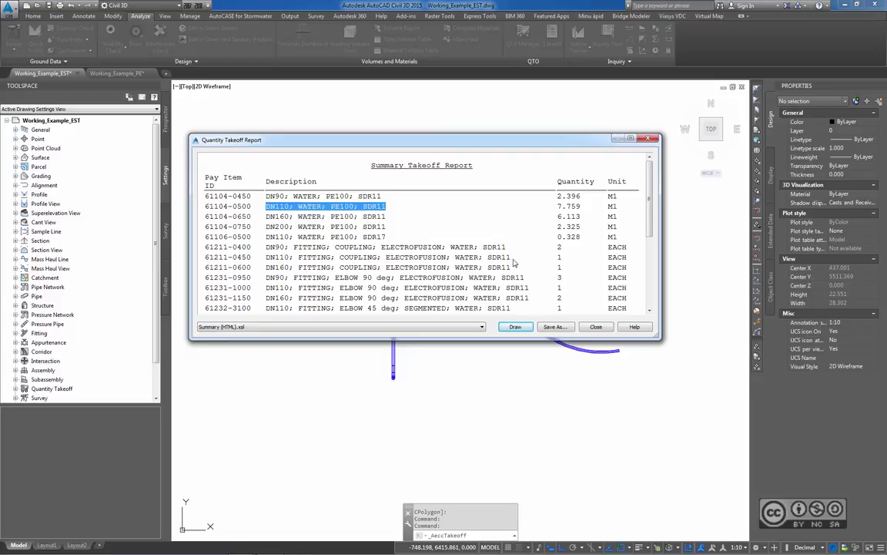
left_click_drag(647, 219, 649, 224)
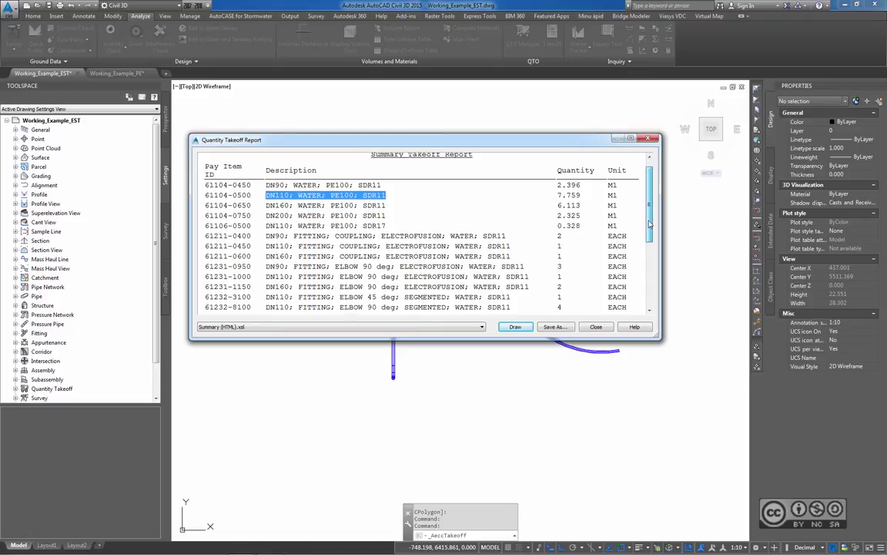
scroll(586, 202, "down", 1)
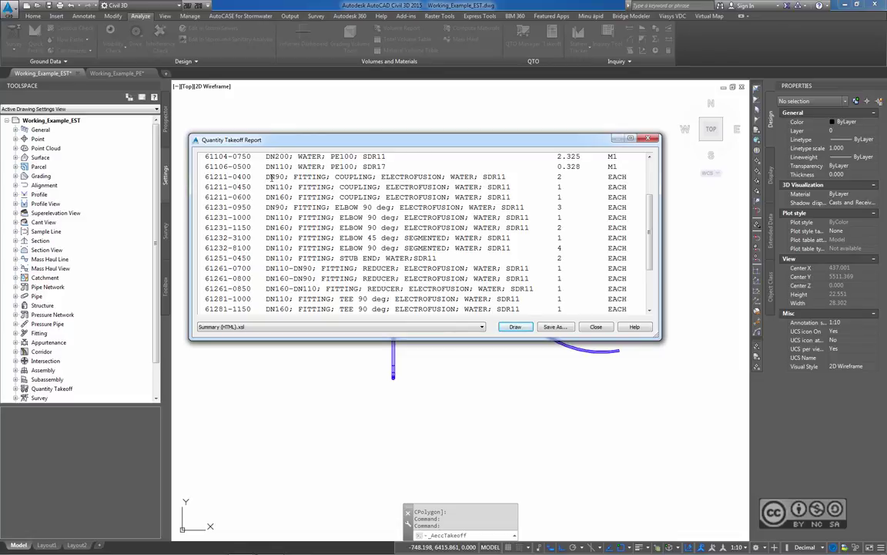
left_click_drag(267, 177, 505, 177)
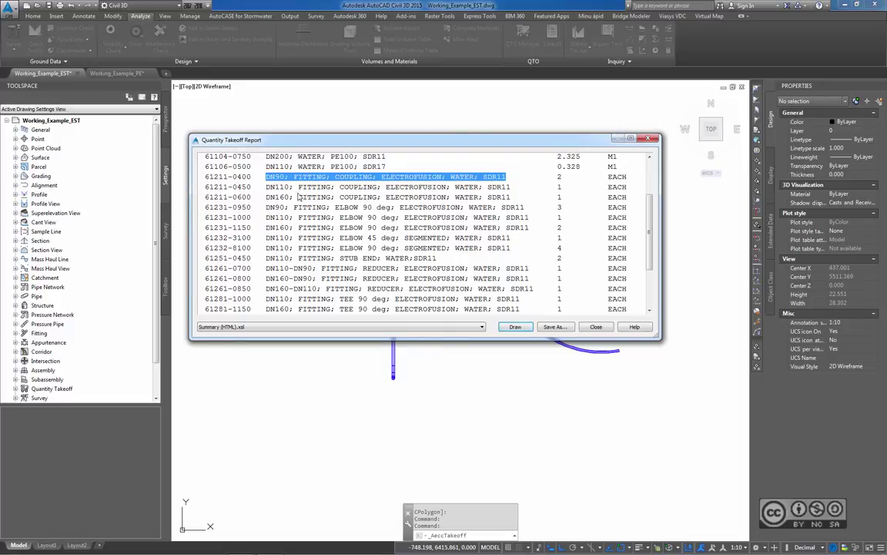
scroll(268, 186, "up", 3)
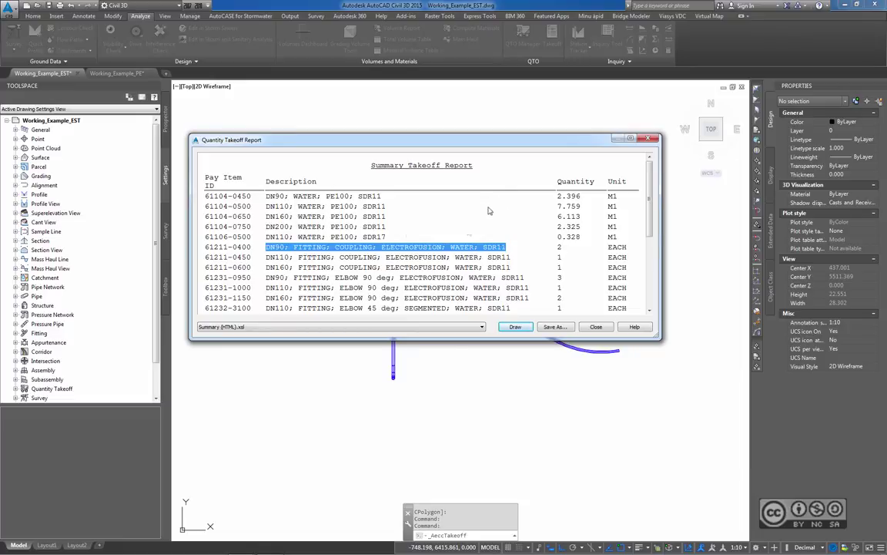
- Draw the summary takeoff report as a table in the empty area east of the pressure networks, and close the takeoff dialogs
left_click(516, 327)
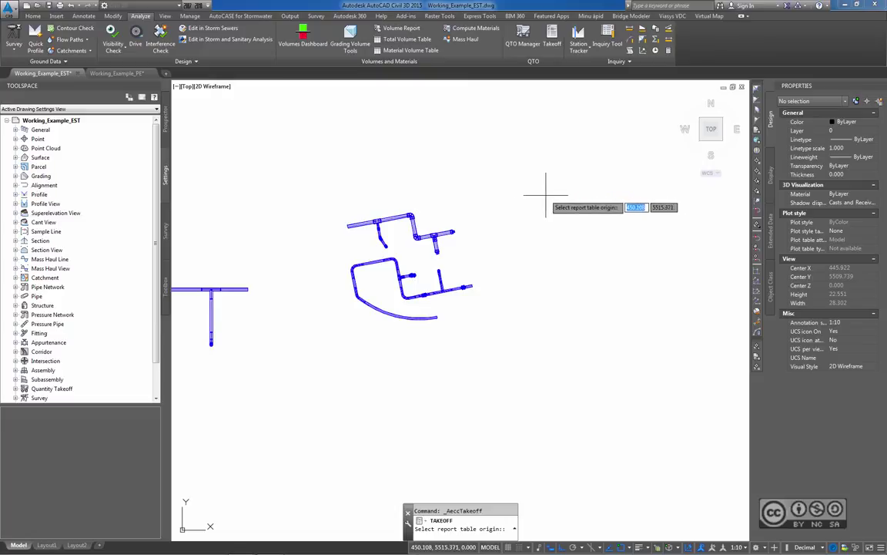
left_click(549, 185)
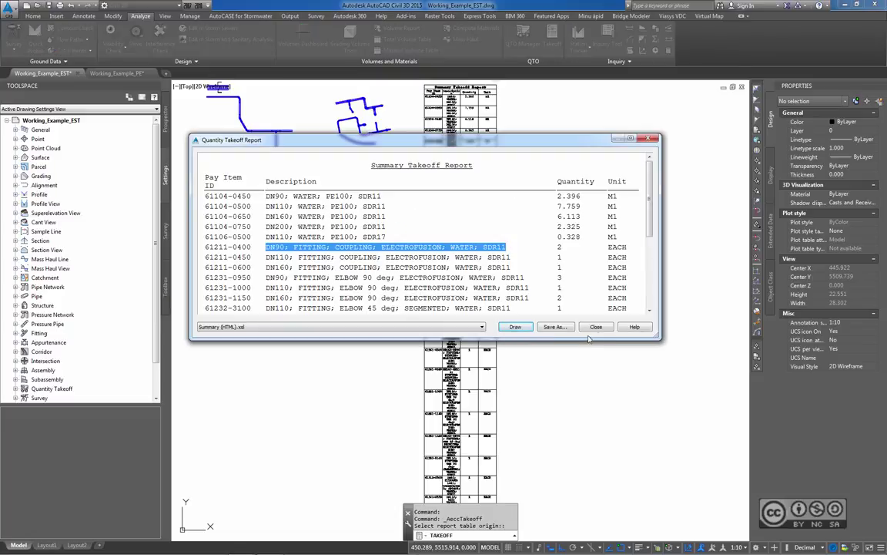
left_click(603, 329)
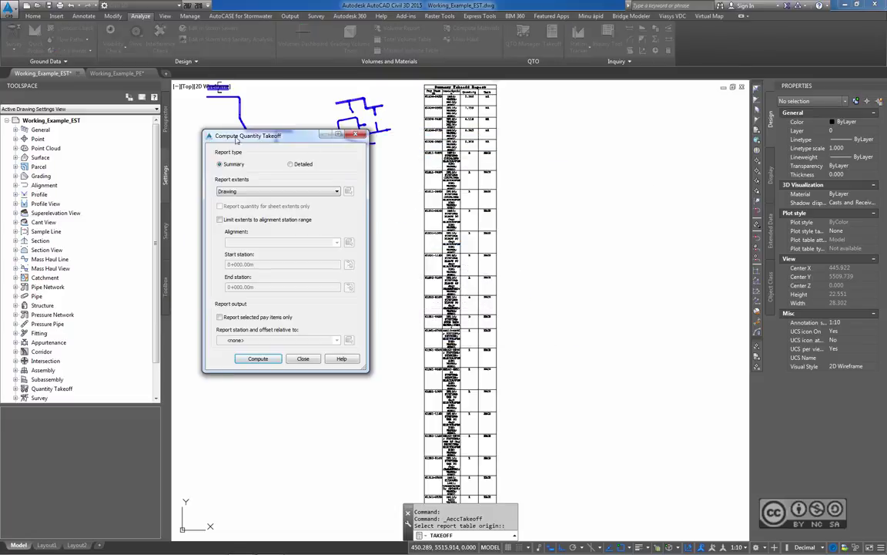
left_click(355, 135)
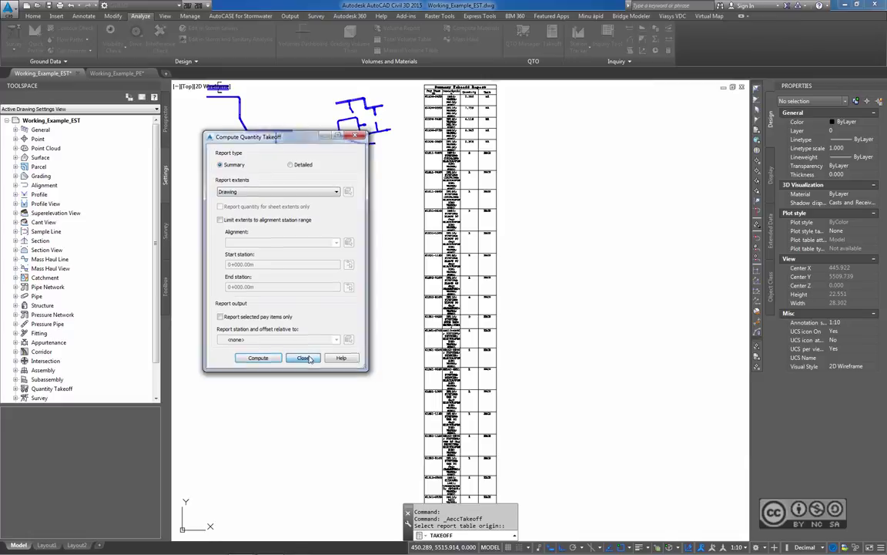